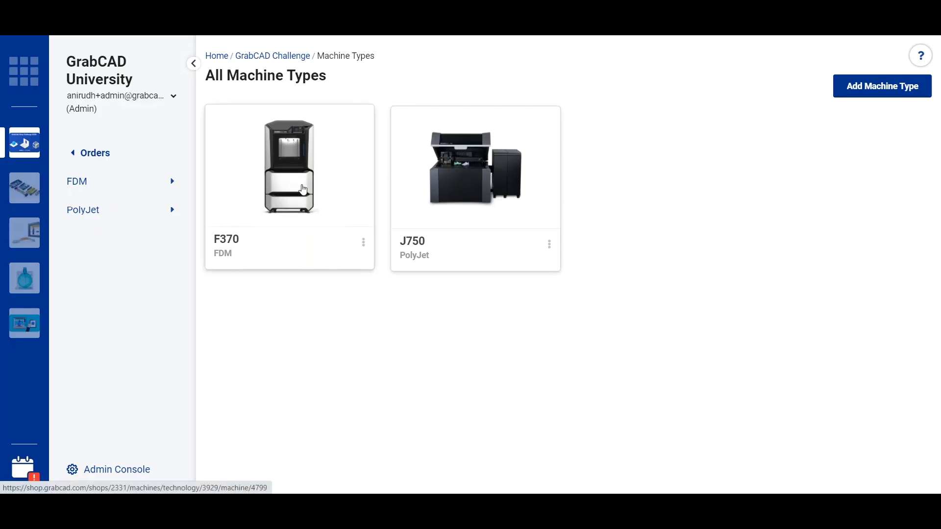
# - Open the F370 machine's pricing details from All Machine Types
pyautogui.click(302, 189)
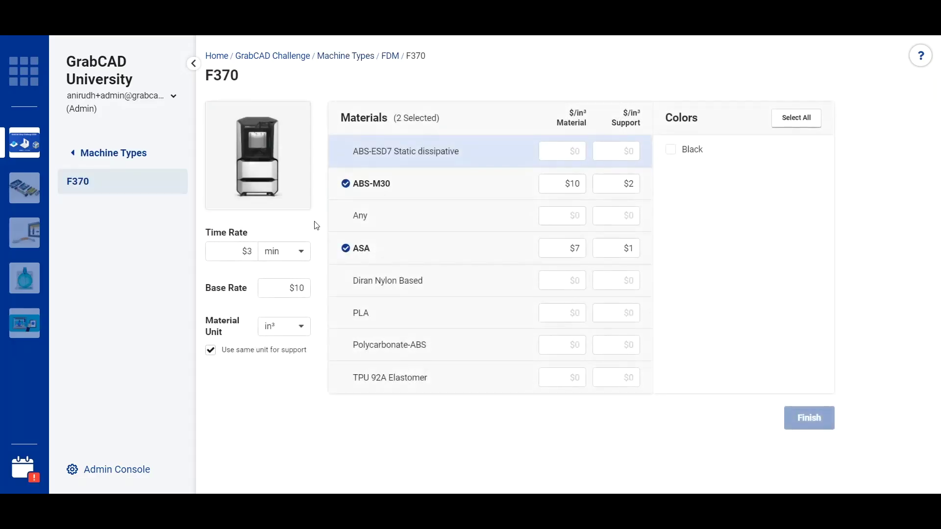
# - Keep the F370 time rate in minutes, set ABS-M30 to $15, save rates and return to Orders
pyautogui.moveTo(206, 232); pyautogui.dragTo(252, 236)
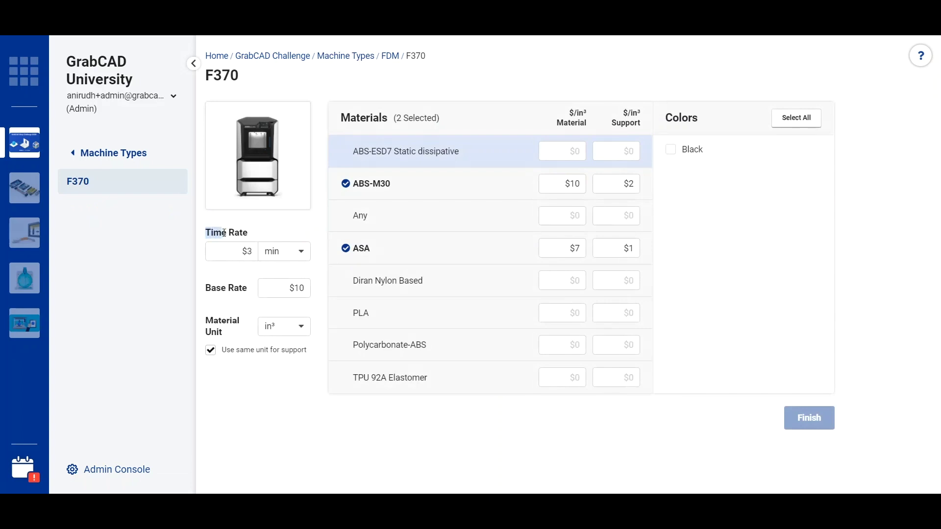
pyautogui.click(299, 256)
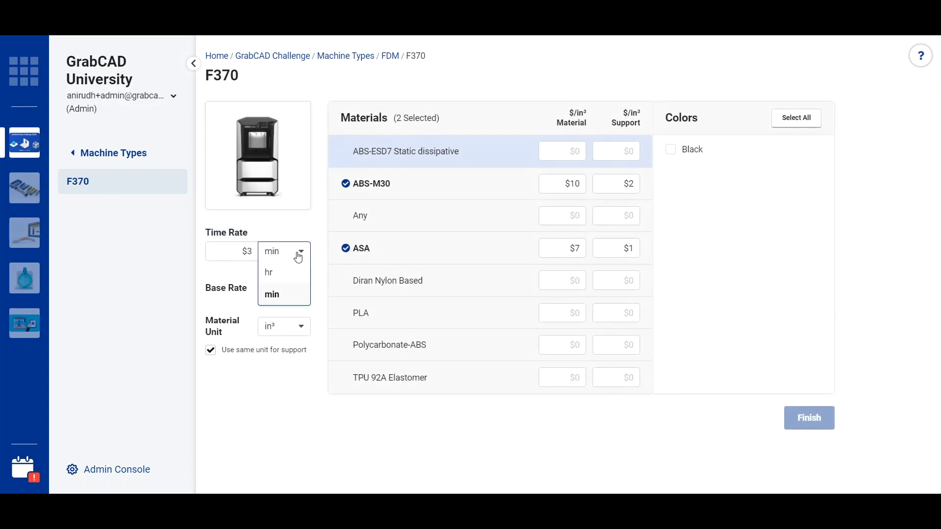
pyautogui.click(291, 293)
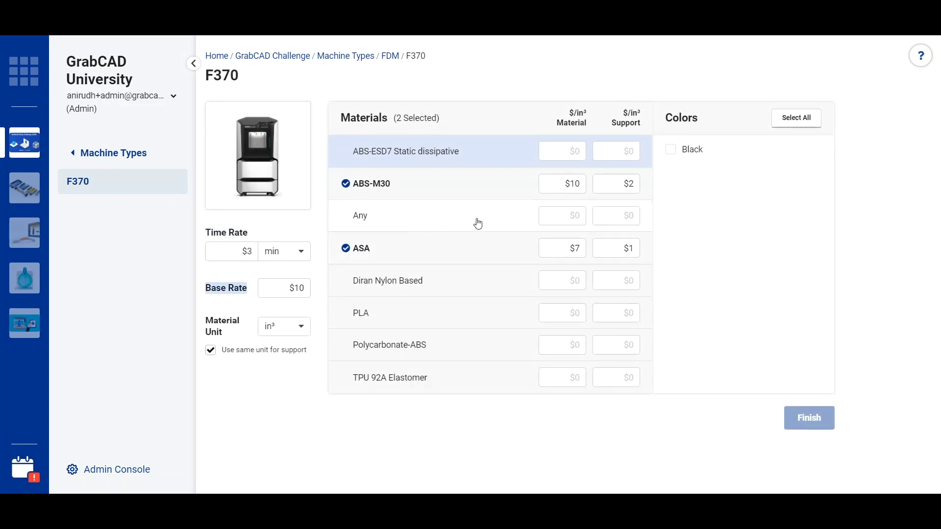
pyautogui.click(568, 188)
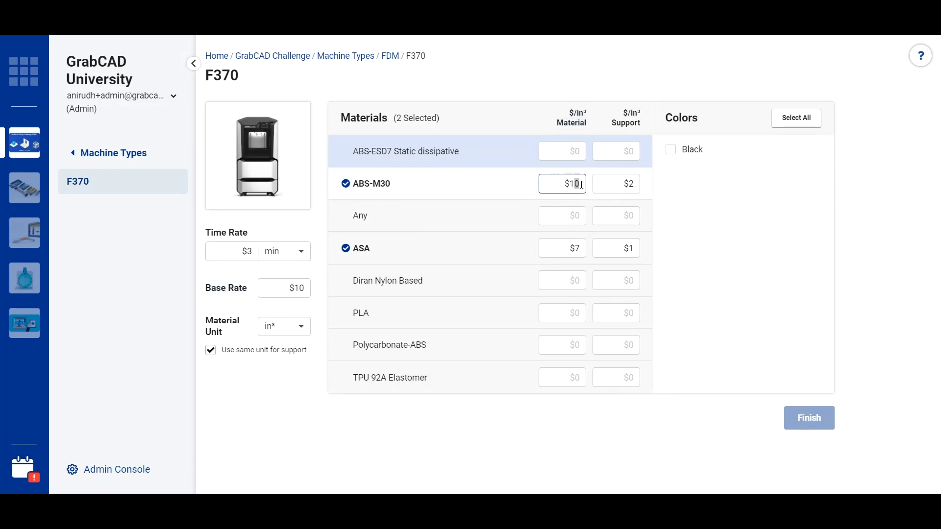
pyautogui.press('BackSpace')
pyautogui.write('5')
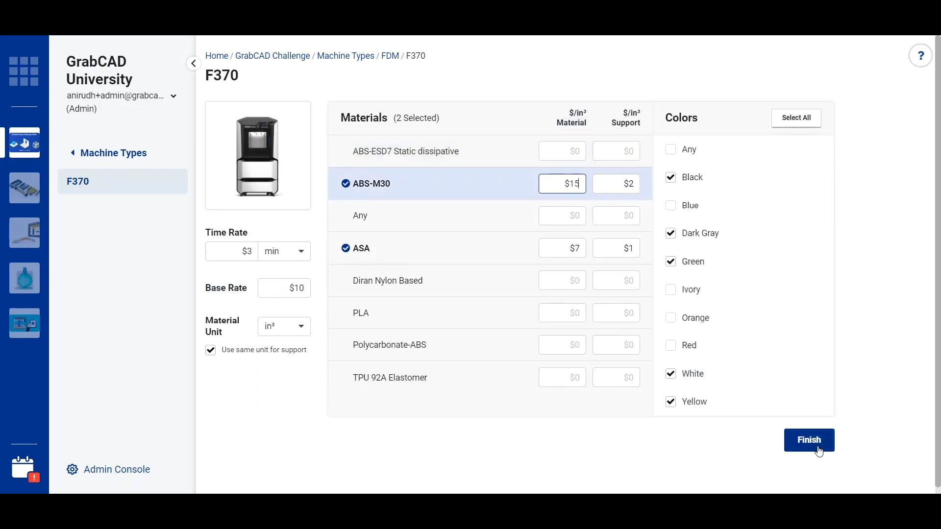
pyautogui.click(808, 441)
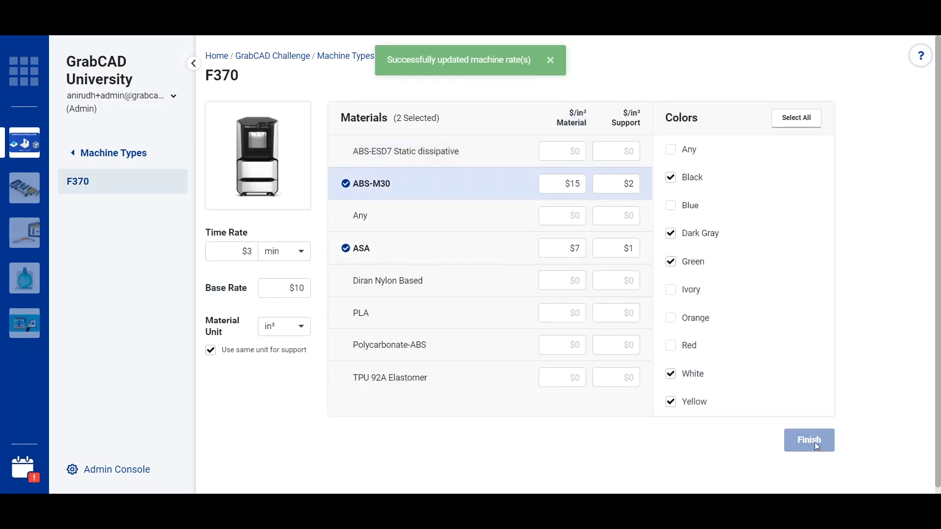
pyautogui.click(226, 58)
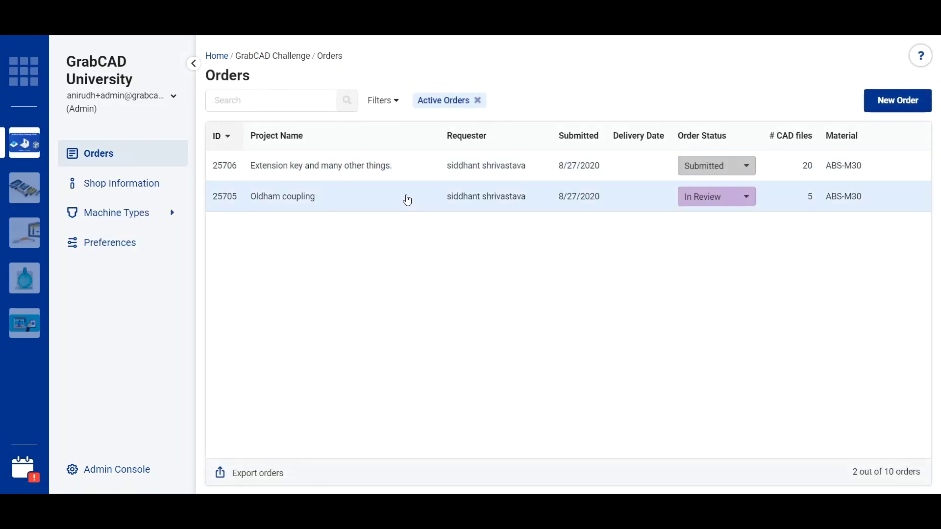
# - Open the Oldham coupling order and make its details editable
pyautogui.click(407, 200)
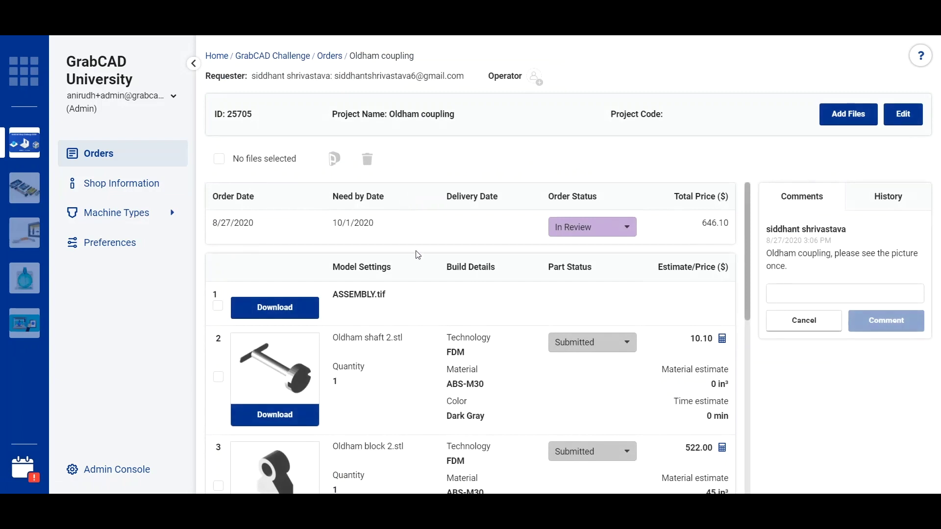
pyautogui.moveTo(449, 384); pyautogui.dragTo(489, 389)
pyautogui.moveTo(663, 371); pyautogui.dragTo(736, 375)
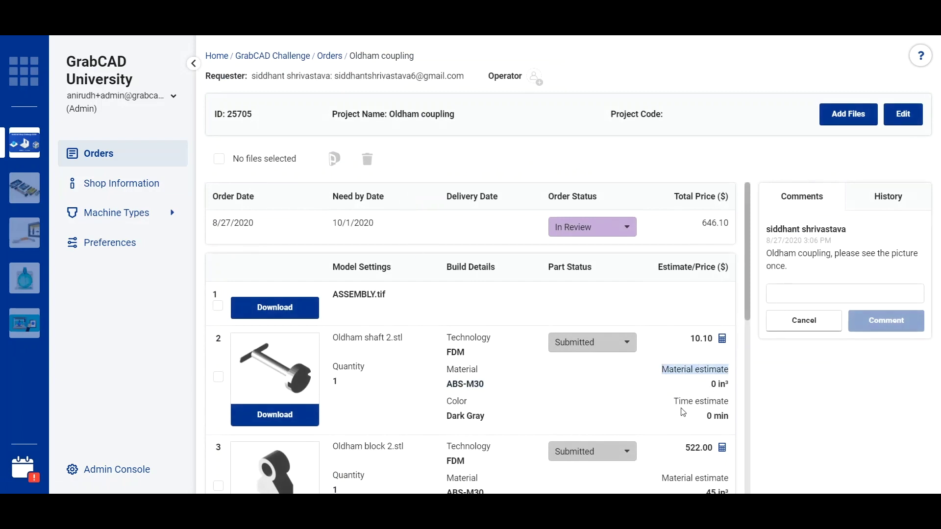
pyautogui.moveTo(675, 403); pyautogui.dragTo(734, 404)
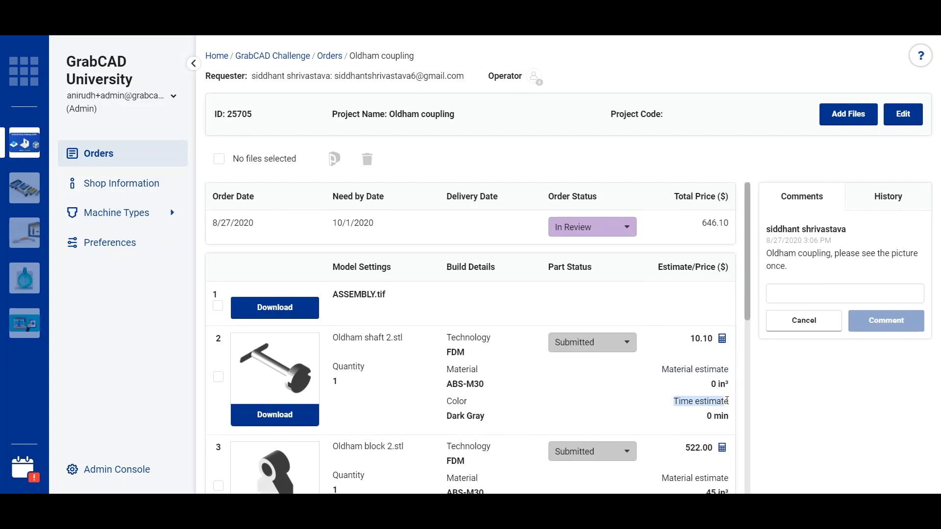
pyautogui.click(905, 118)
# - Enter 50 in³ material and 30 min time estimates, pricing the part at $858.50, and view its breakdown
pyautogui.click(700, 388)
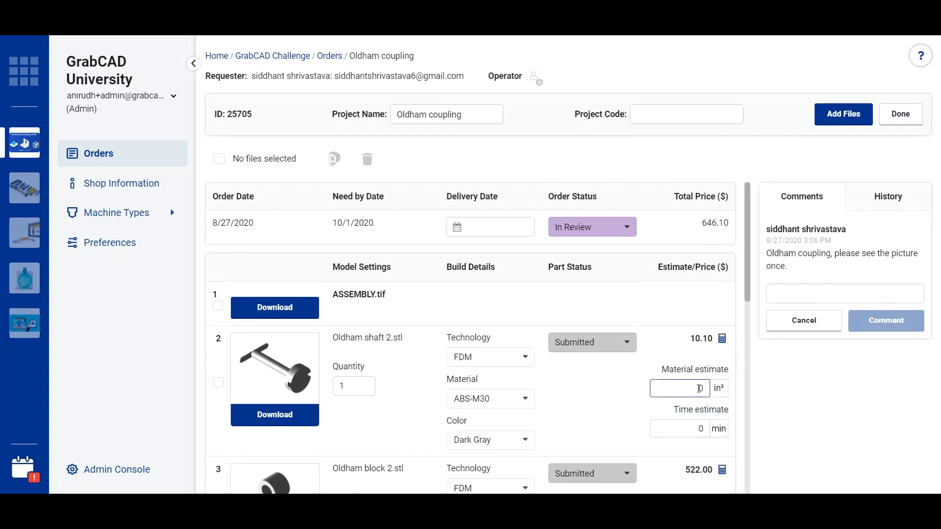
pyautogui.click(695, 433)
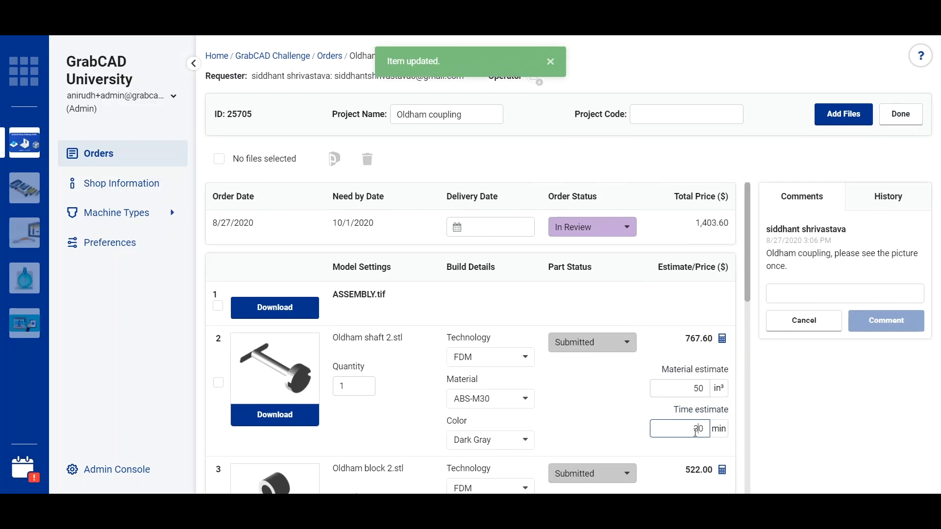
pyautogui.click(637, 416)
pyautogui.click(723, 340)
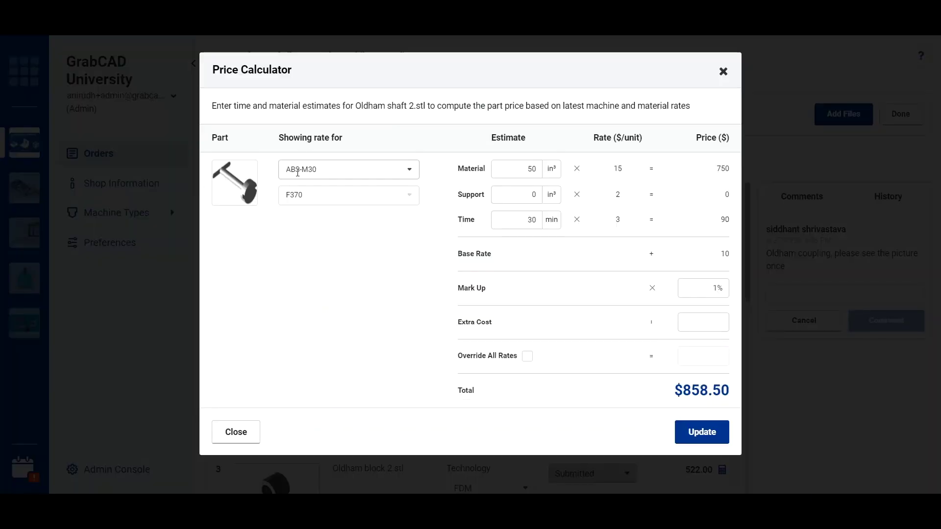
# - Apply a 2% mark-up and $15 extra cost, updating Oldham shaft 2.stl to $882.00
pyautogui.moveTo(613, 170)
pyautogui.mouseDown()
pyautogui.moveTo(626, 175)
pyautogui.moveTo(611, 220)
pyautogui.mouseUp()
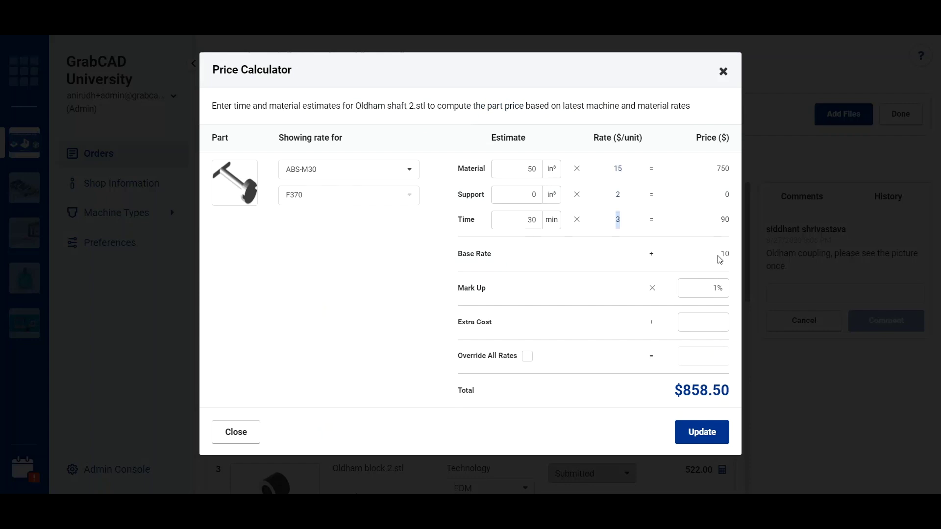
pyautogui.write('2')
pyautogui.press('Tab')
pyautogui.write('15')
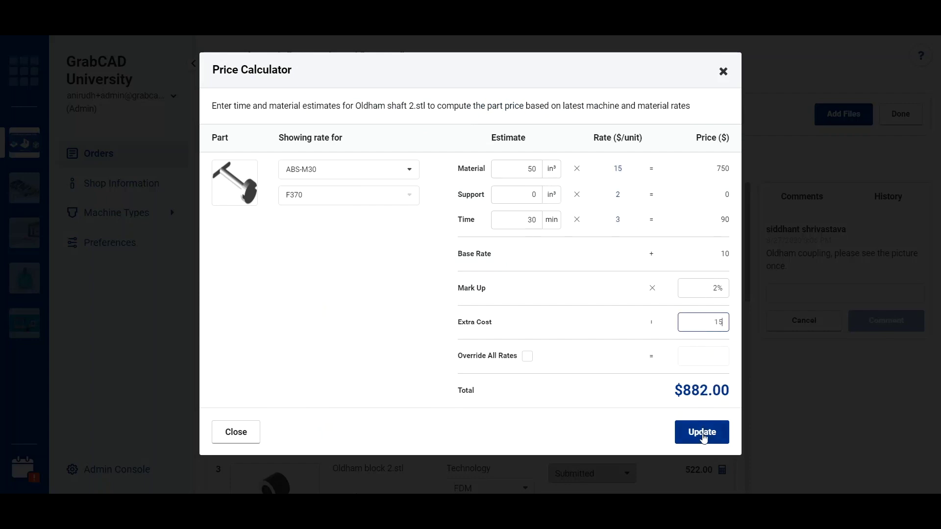
pyautogui.click(702, 433)
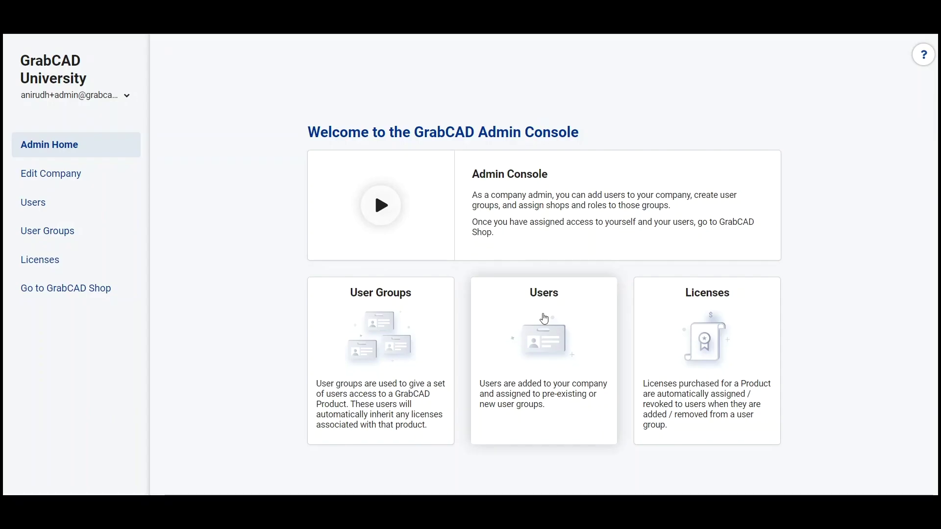
# - Go to Users > Invite Users > Add by Domain and enter grabcad.com
pyautogui.click(544, 328)
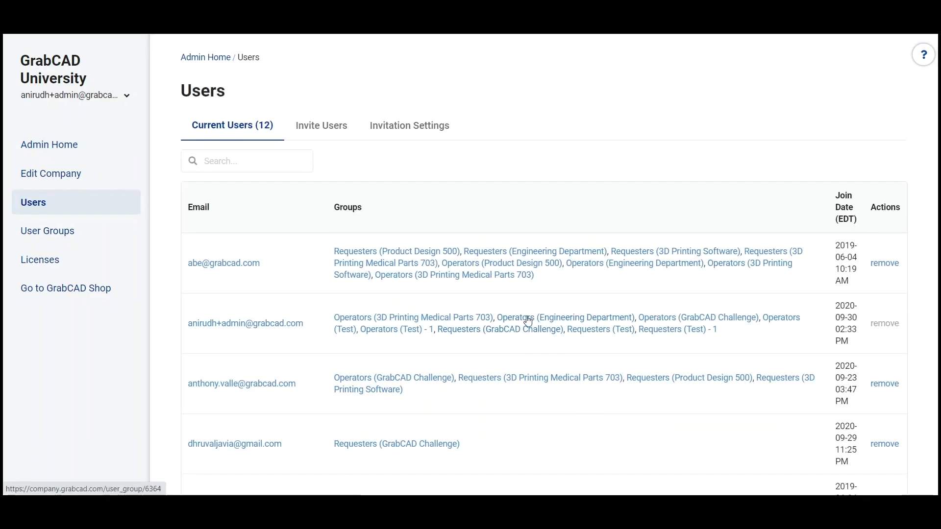
pyautogui.moveTo(183, 92); pyautogui.dragTo(231, 97)
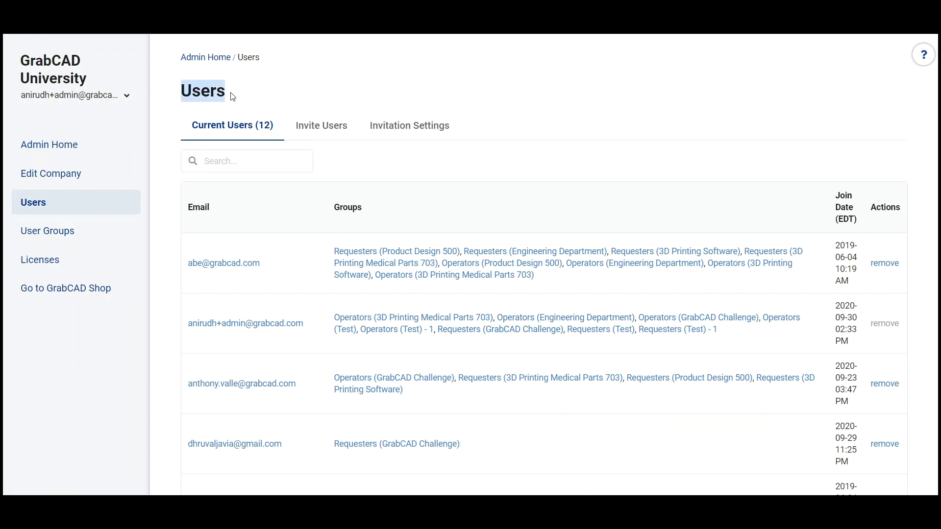
pyautogui.click(316, 131)
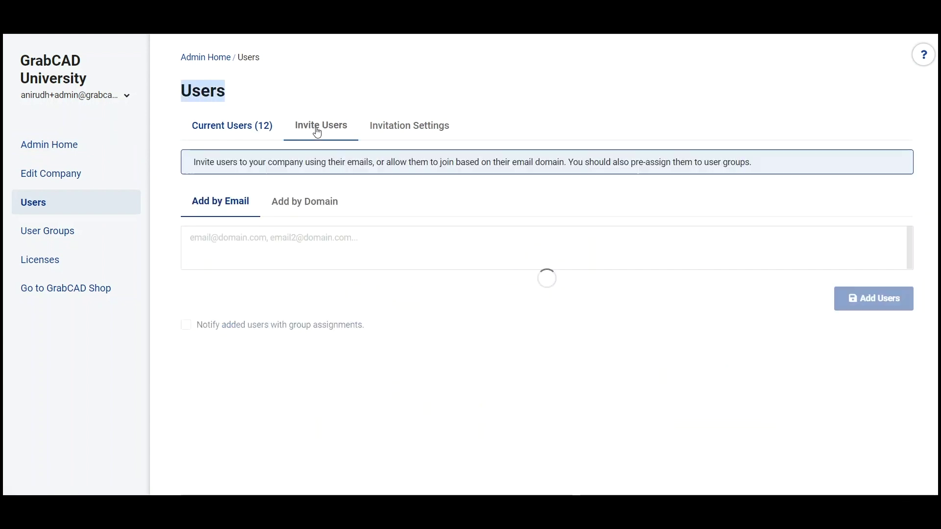
pyautogui.click(208, 209)
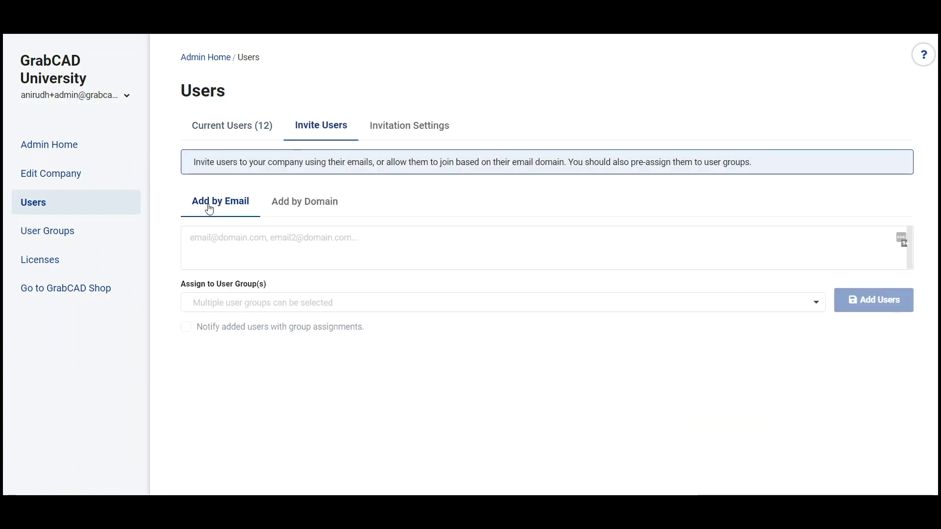
pyautogui.click(316, 205)
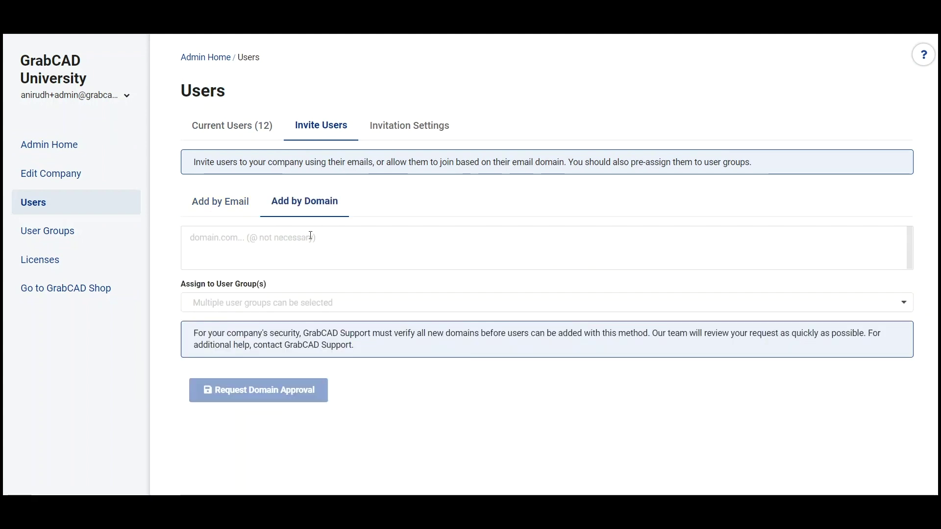
pyautogui.click(213, 241)
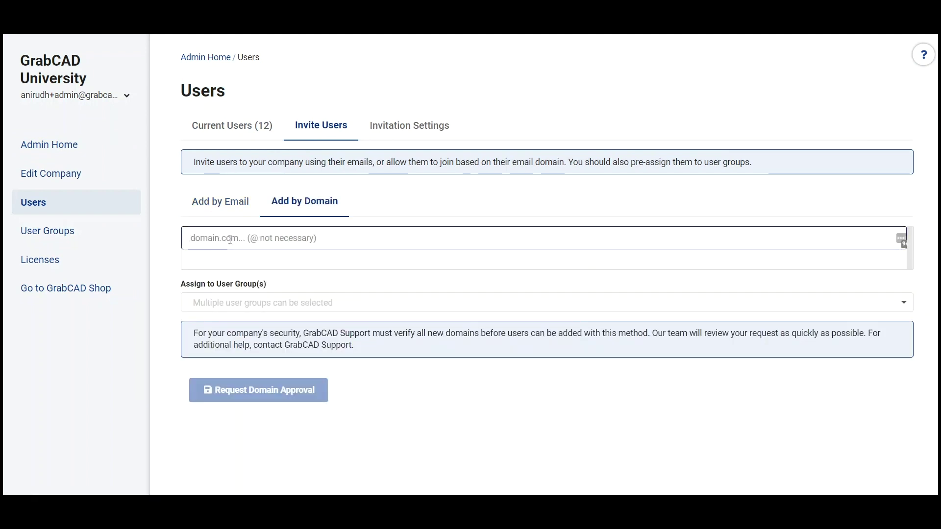
pyautogui.write('grabcad.com')
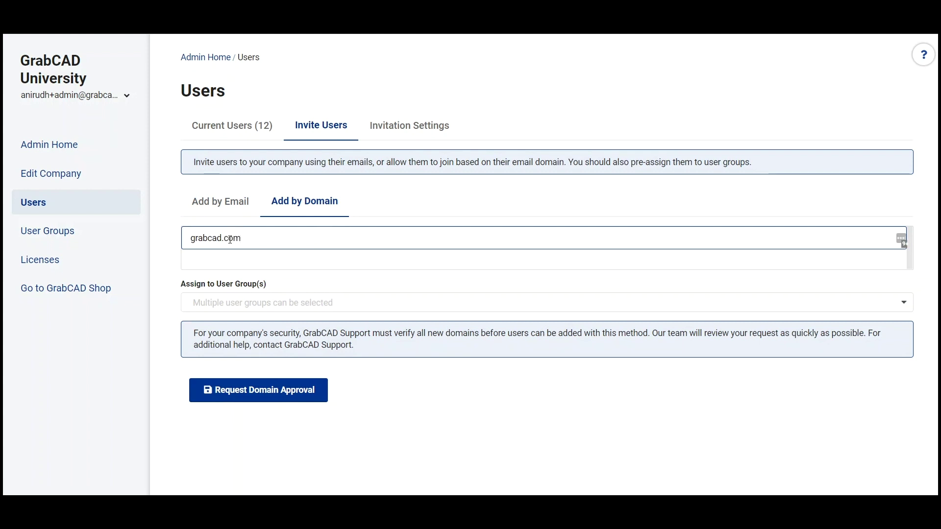
# - Assign Operators (3D Printing Medical Parts 703) and Requesters (3D Printing Software), then request domain approval
pyautogui.click(340, 304)
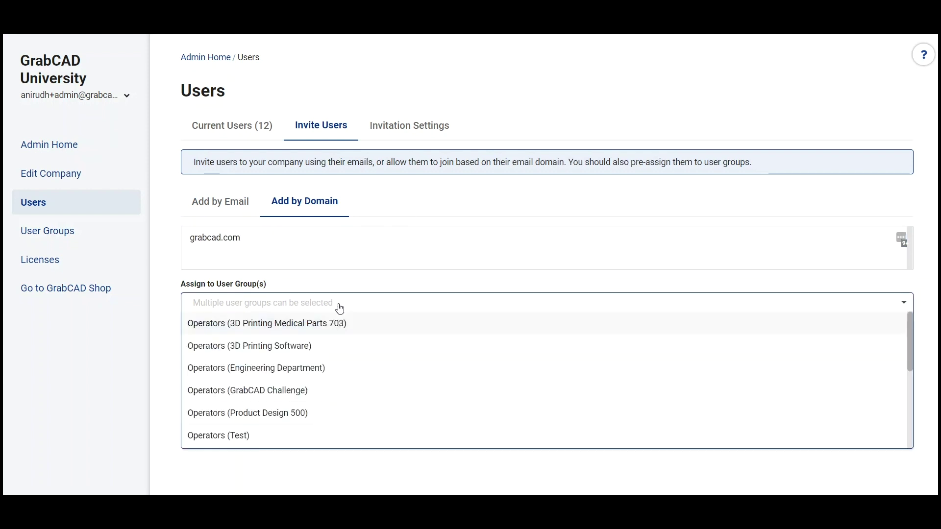
pyautogui.click(322, 325)
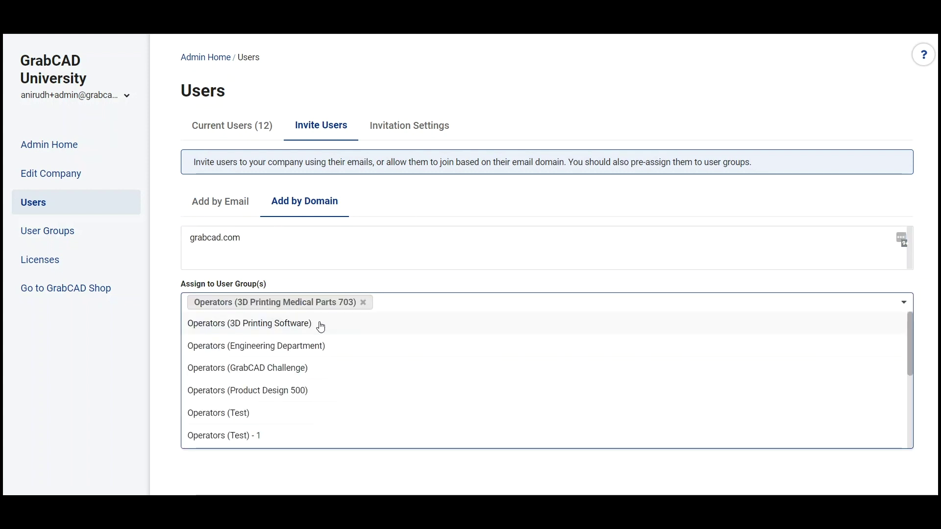
pyautogui.scroll(-5, 320, 367)
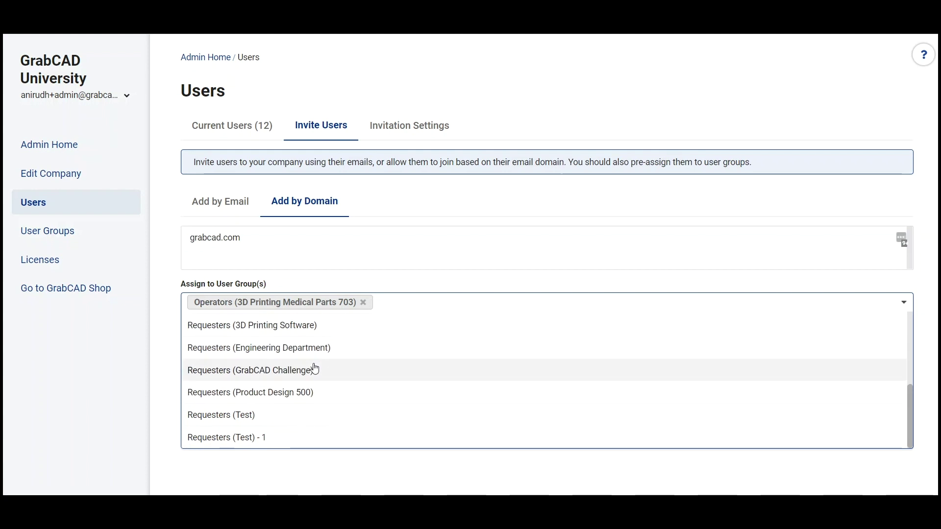
pyautogui.click(317, 330)
pyautogui.click(171, 331)
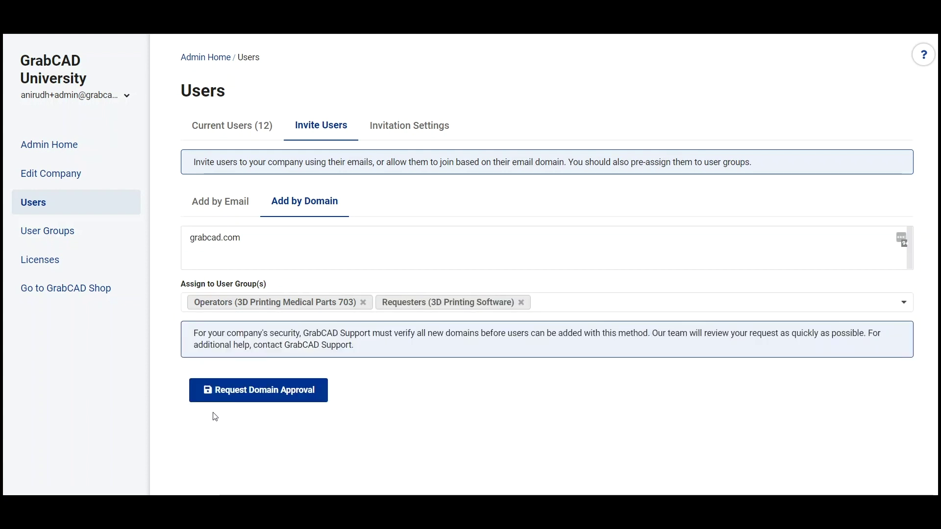
pyautogui.click(267, 392)
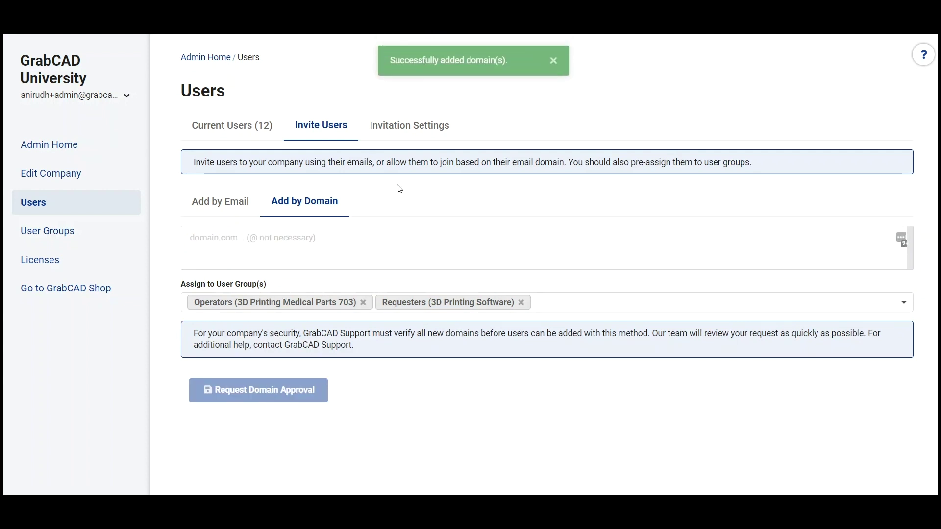
# - Review Invitation Settings showing stratasys.com and grabcad.com domains approved
pyautogui.click(405, 130)
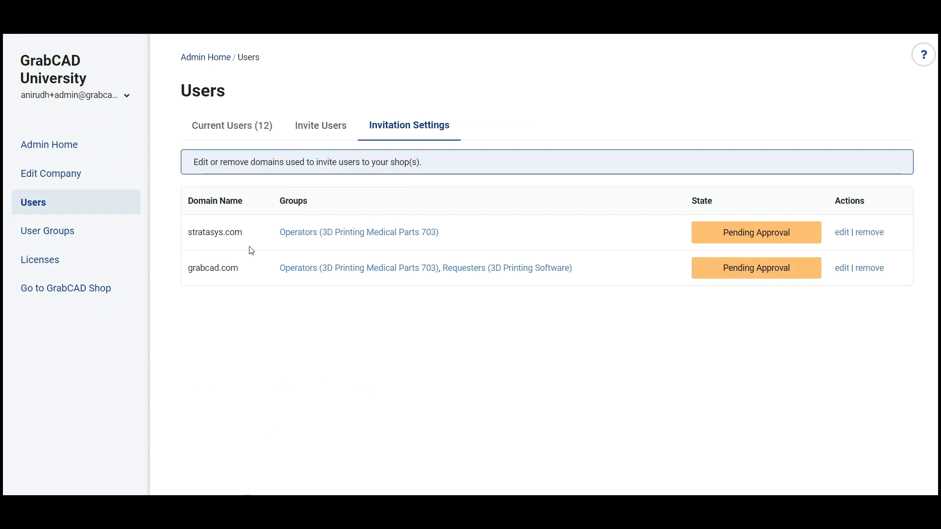
pyautogui.moveTo(189, 234); pyautogui.dragTo(243, 234)
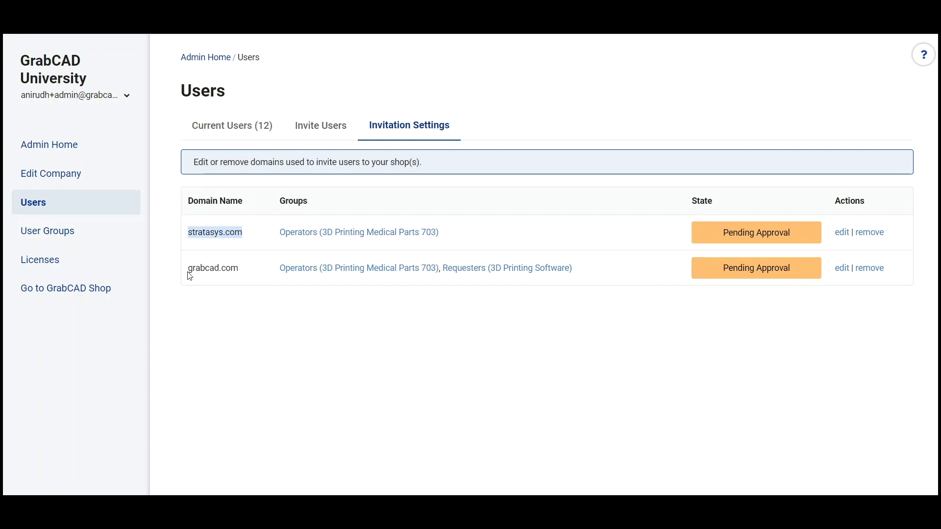
pyautogui.moveTo(188, 270); pyautogui.dragTo(241, 269)
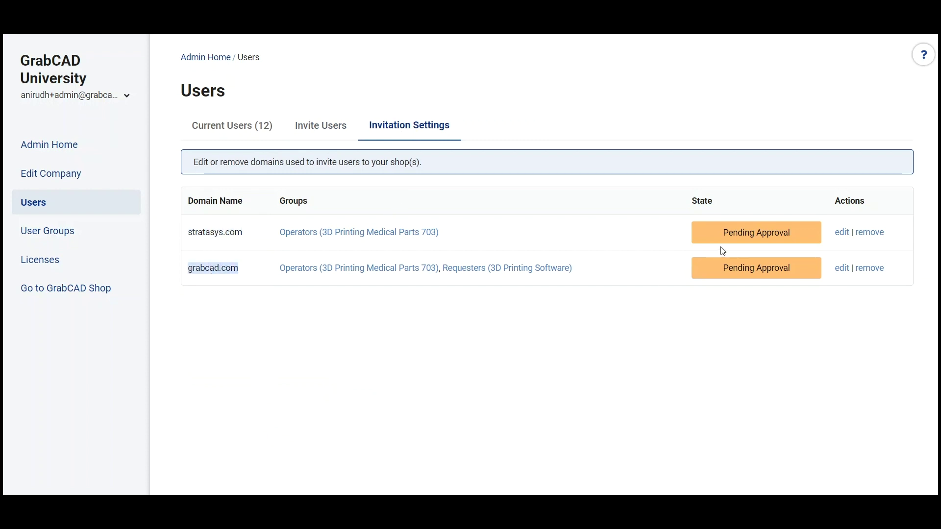
pyautogui.click(798, 373)
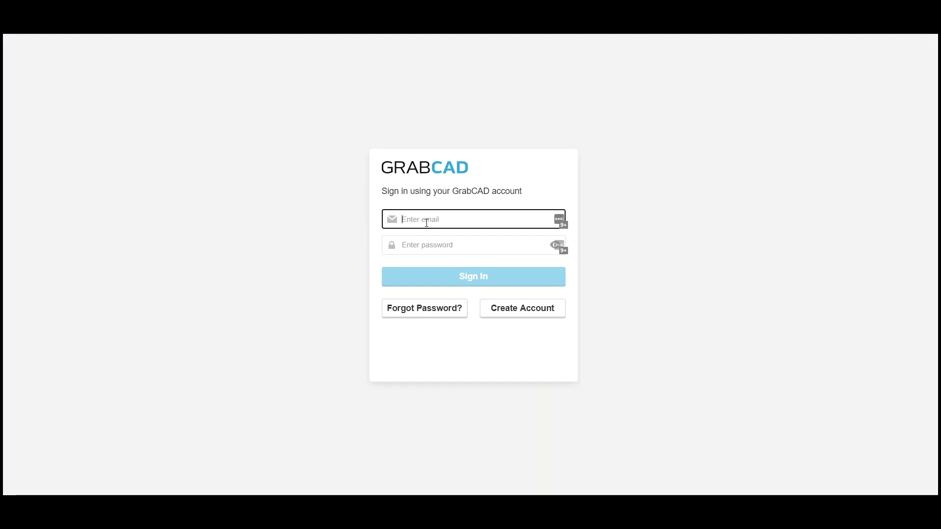
# - Sign in with the invited account and join GrabCAD University from Invitations
pyautogui.click(491, 280)
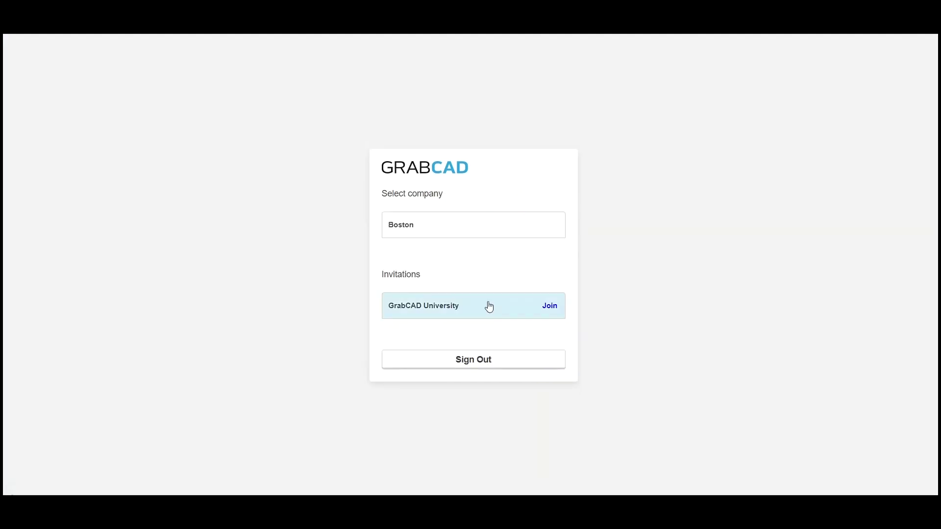
pyautogui.moveTo(383, 275); pyautogui.dragTo(417, 275)
pyautogui.click(470, 280)
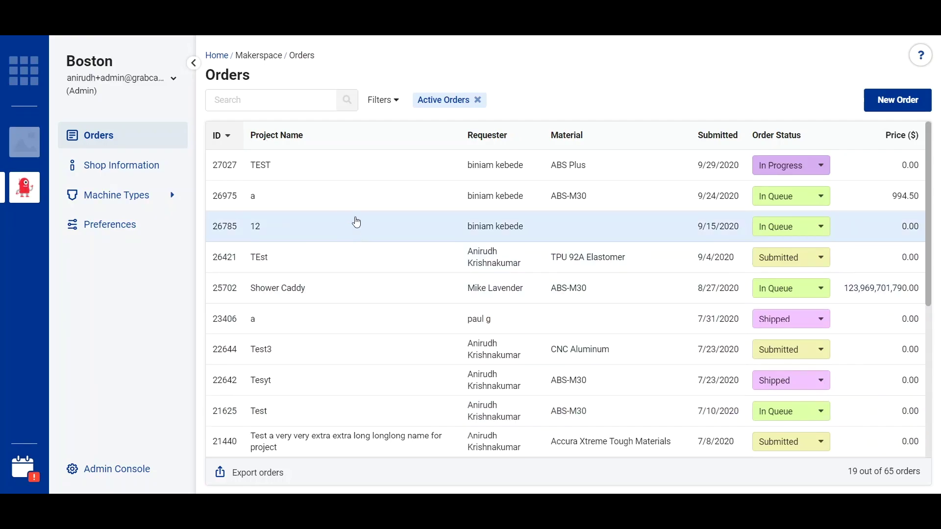
# - In Preferences, hide the Paused/Inactive or Test and Shipped statuses
pyautogui.click(147, 224)
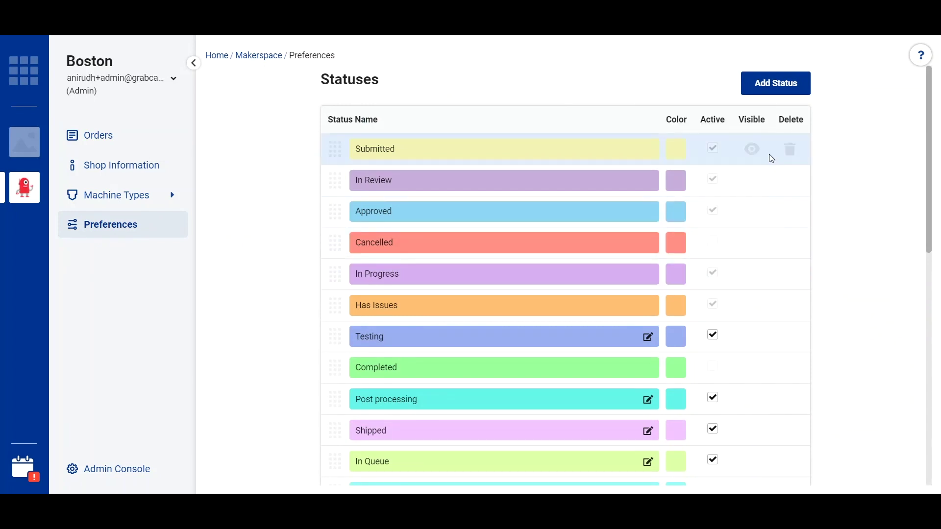
pyautogui.scroll(-3, 700, 242)
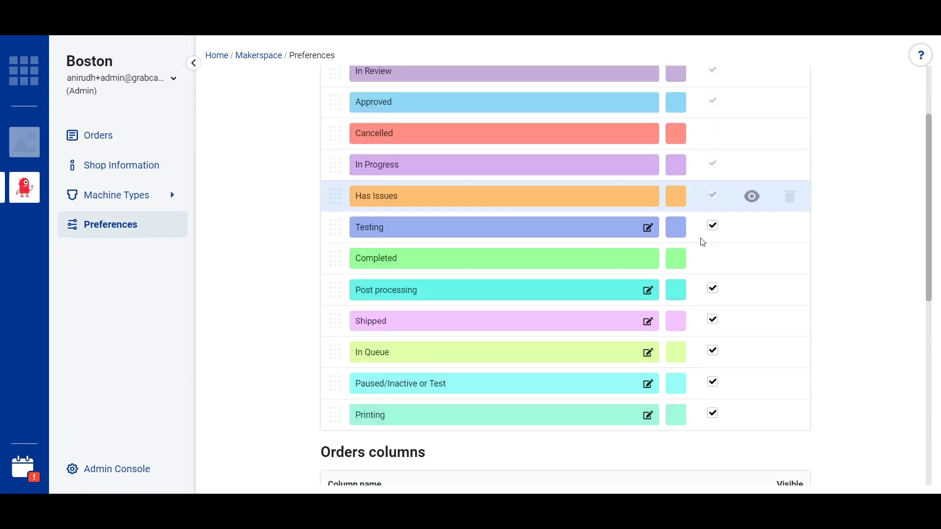
pyautogui.scroll(-2, 700, 242)
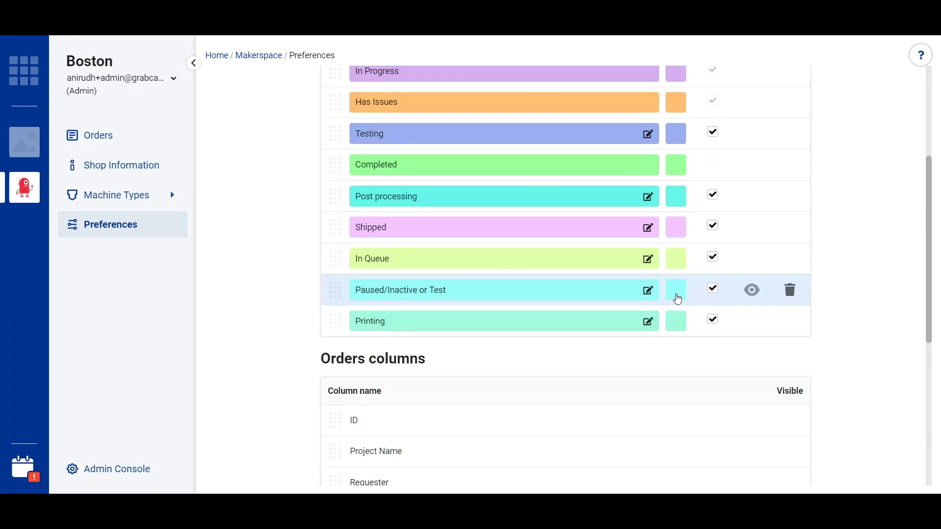
pyautogui.click(676, 298)
pyautogui.click(752, 289)
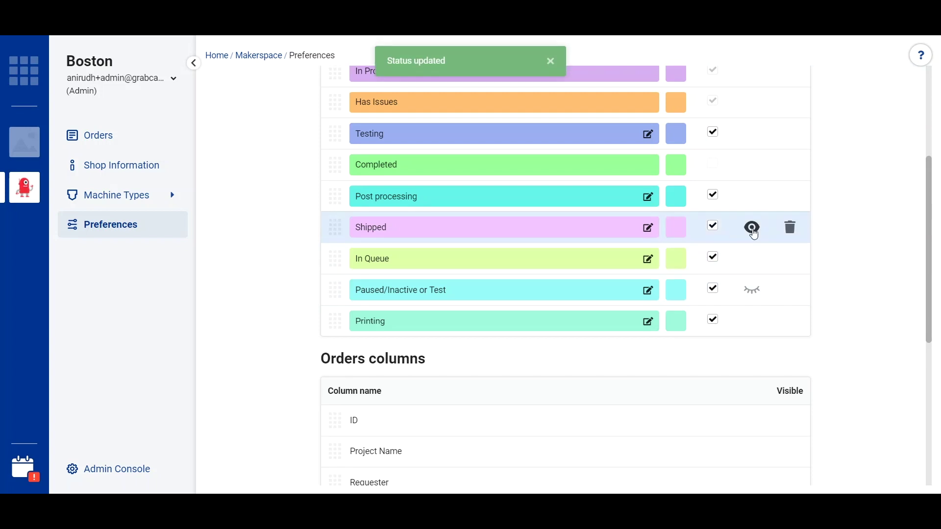
pyautogui.click(751, 229)
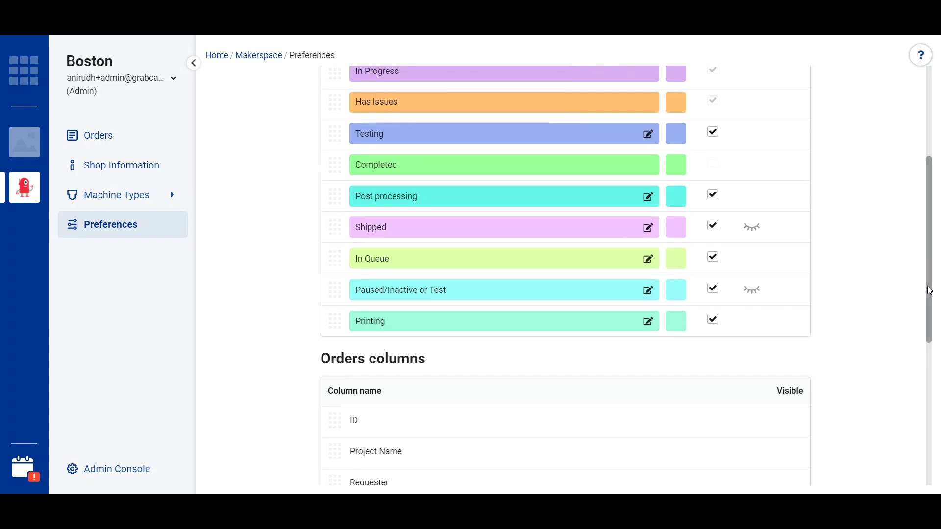
pyautogui.moveTo(928, 290); pyautogui.dragTo(936, 413)
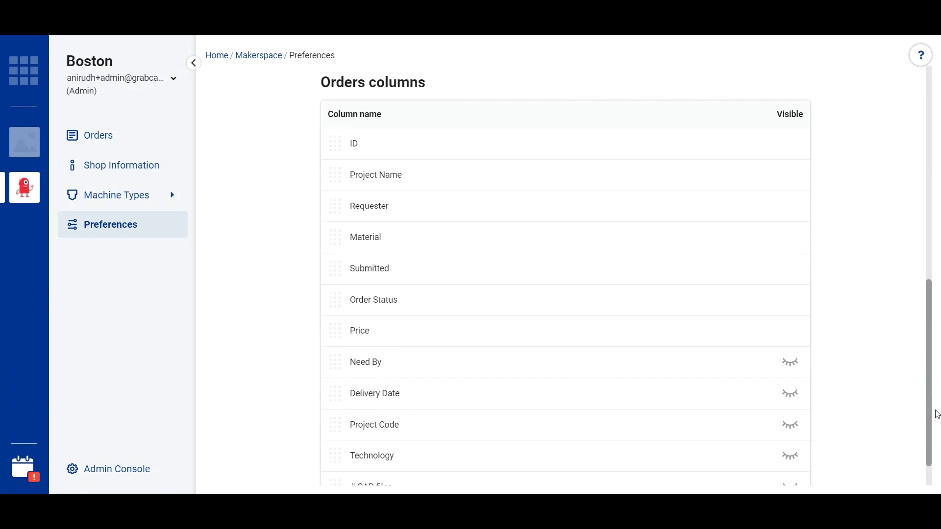
# - Make the Delivery Date and Technology order columns visible, then return to Orders
pyautogui.moveTo(321, 80); pyautogui.dragTo(433, 93)
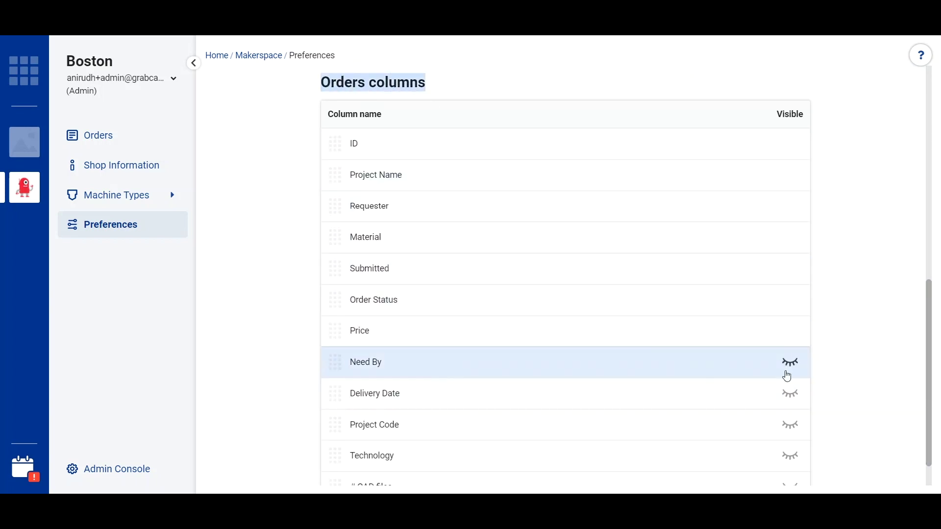
pyautogui.click(791, 396)
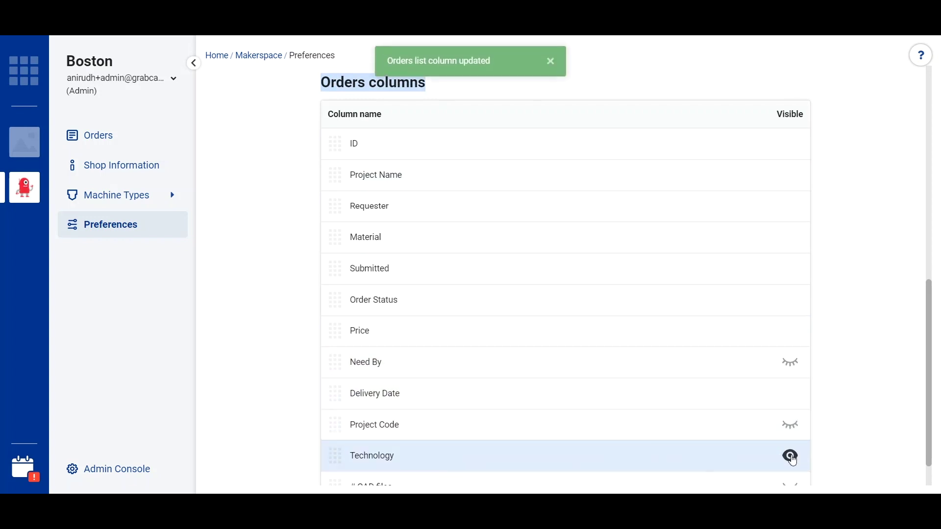
pyautogui.scroll(-1, 711, 409)
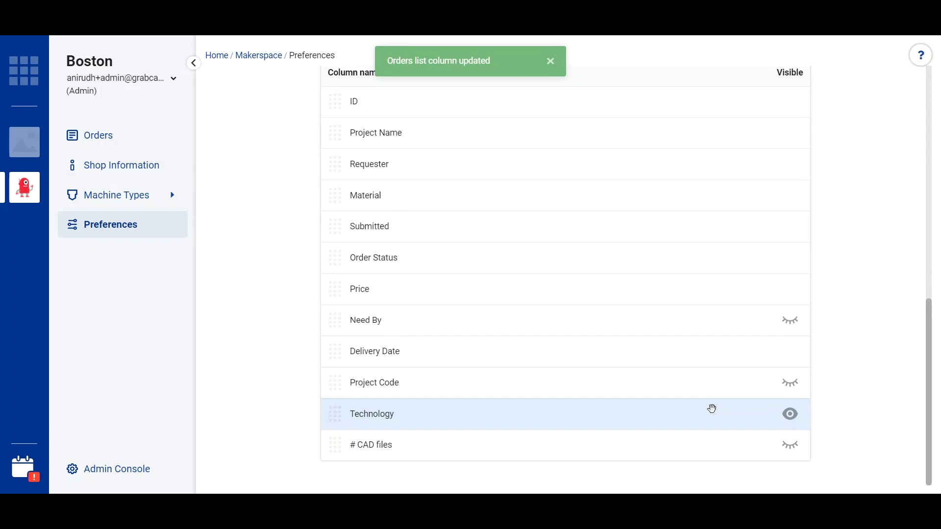
pyautogui.scroll(5, 712, 409)
pyautogui.scroll(5, 714, 395)
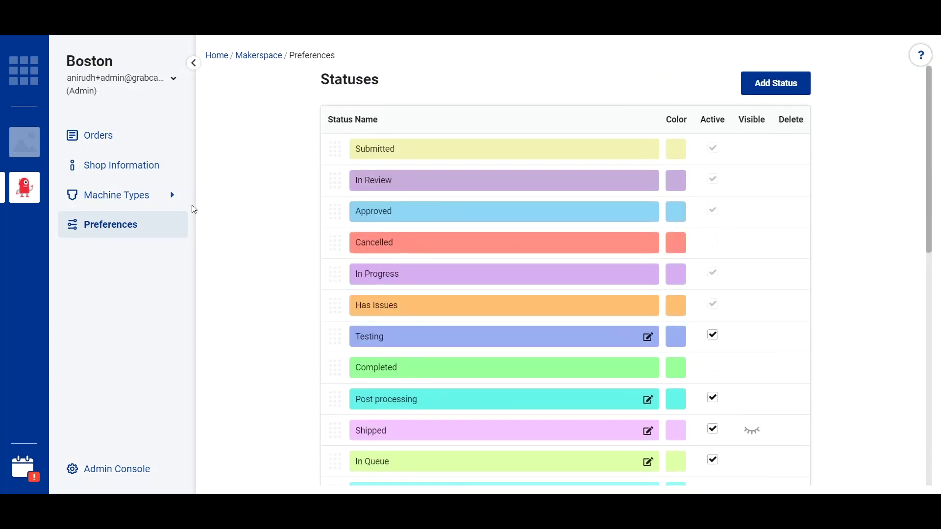
pyautogui.click(103, 140)
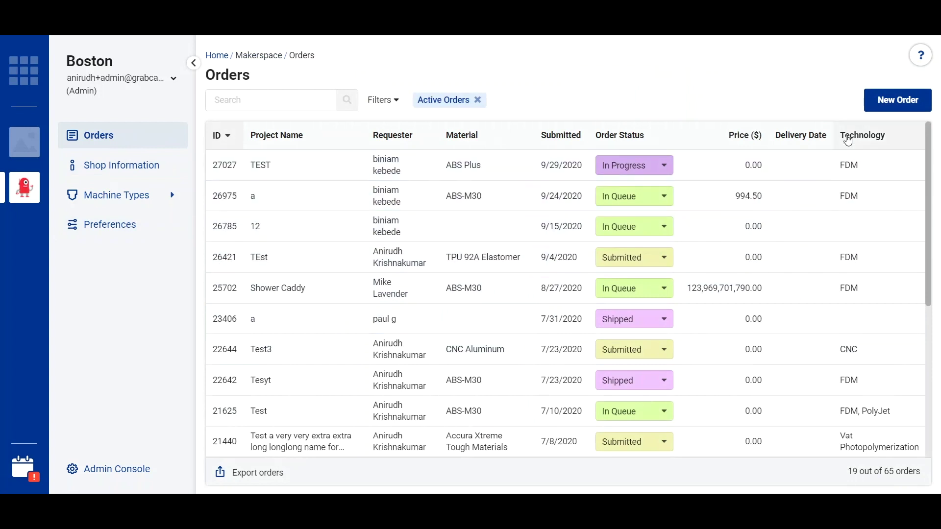
# - Sort orders by the Technology column and open the first order's status choices
pyautogui.moveTo(840, 137); pyautogui.dragTo(900, 143)
pyautogui.click(901, 143)
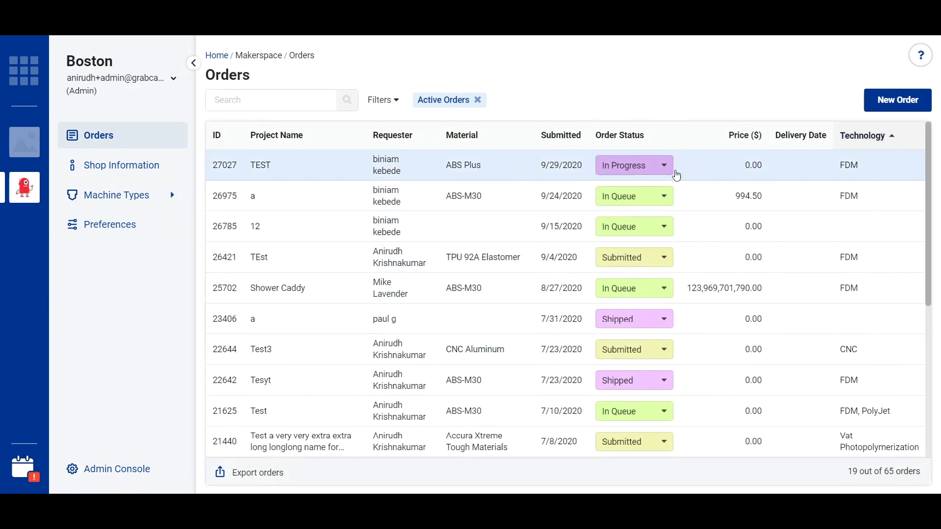
pyautogui.click(664, 164)
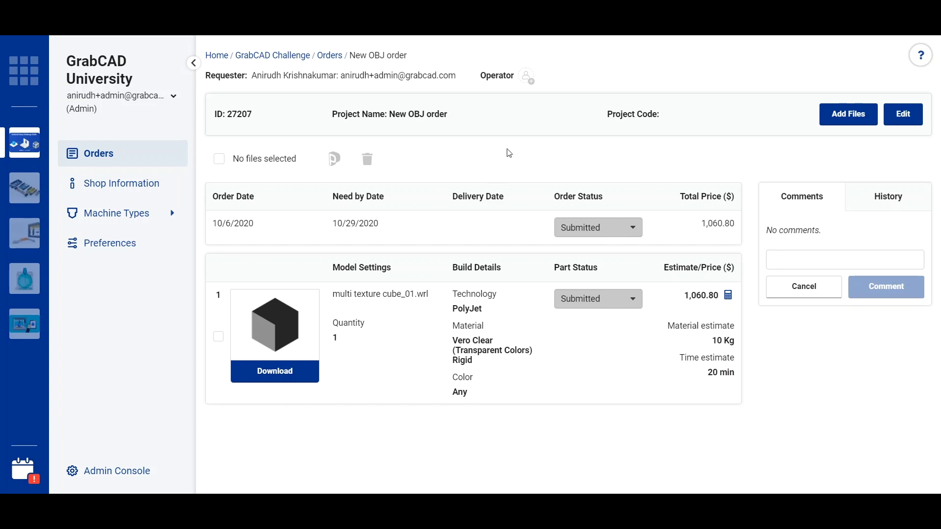
# - Assign the first listed person as the New OBJ order's operator and review the assignment in its History
pyautogui.click(522, 86)
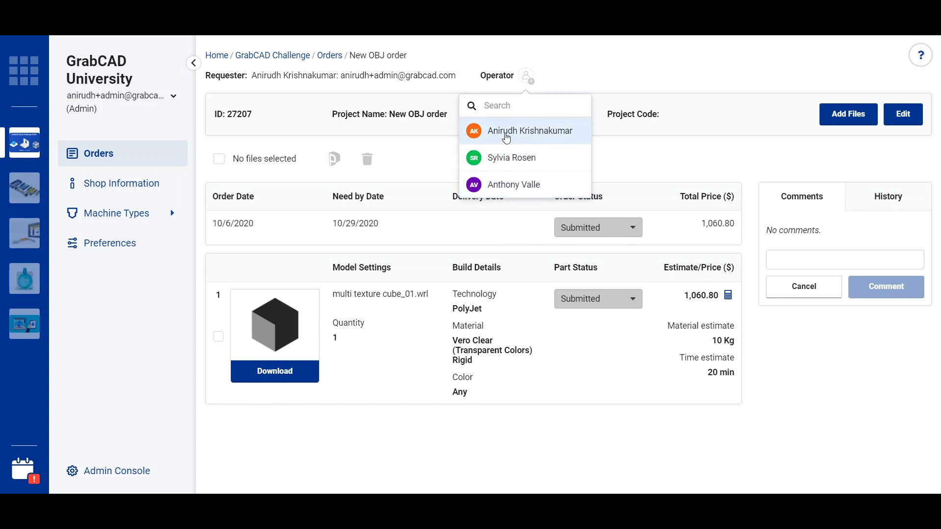
pyautogui.click(506, 138)
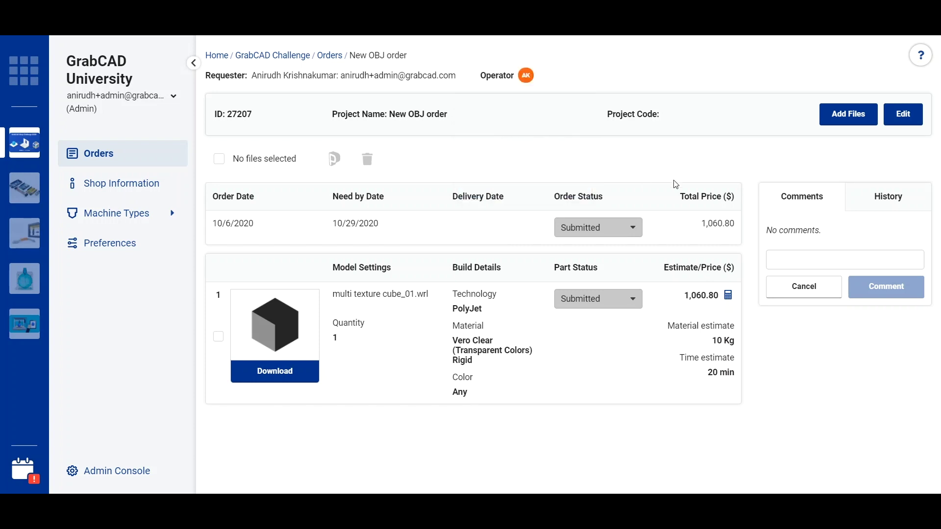
pyautogui.click(877, 203)
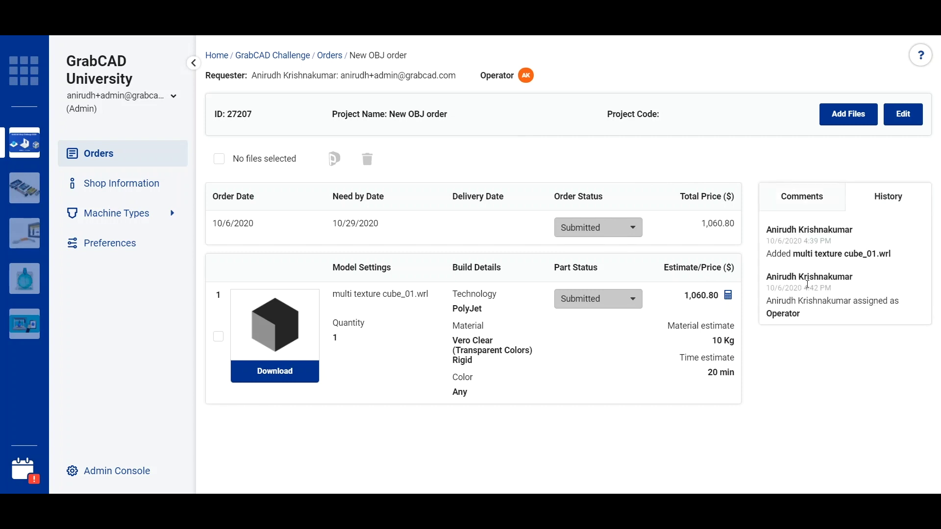
pyautogui.moveTo(769, 303); pyautogui.dragTo(812, 316)
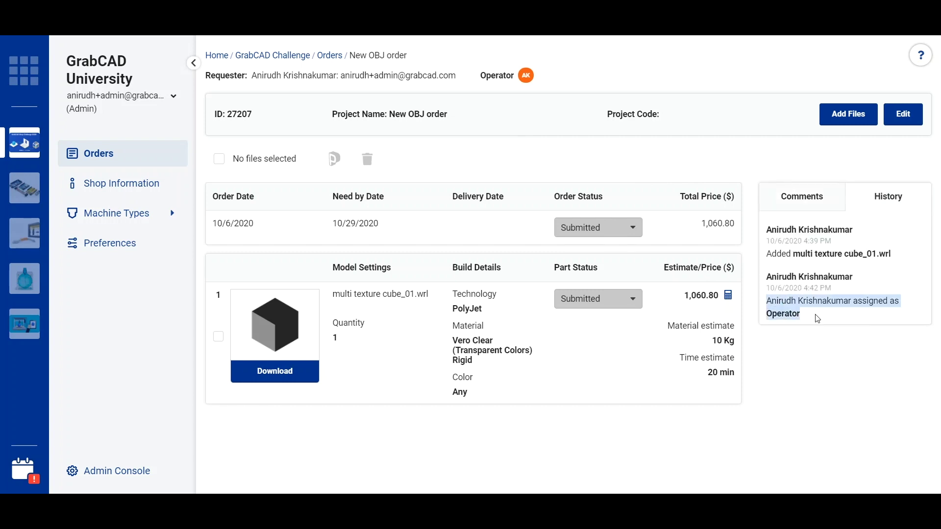
pyautogui.click(819, 371)
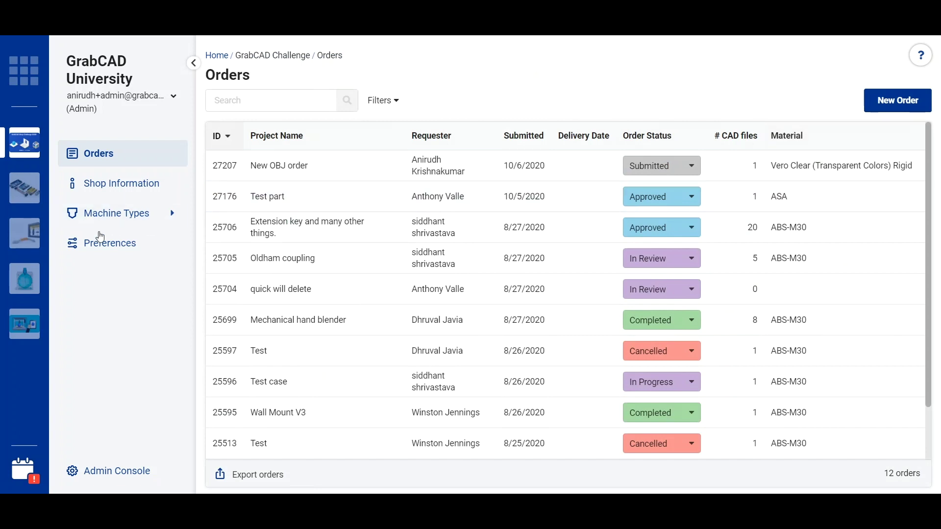
# - In Preferences, show the Operator column for orders, then return to the orders list
pyautogui.click(99, 247)
pyautogui.scroll(-3, 441, 368)
pyautogui.scroll(-3, 442, 371)
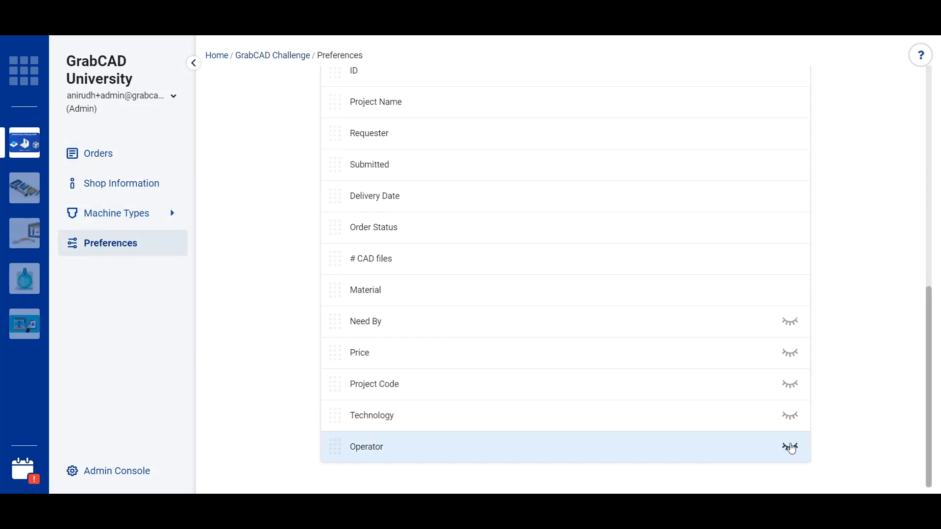
pyautogui.click(790, 447)
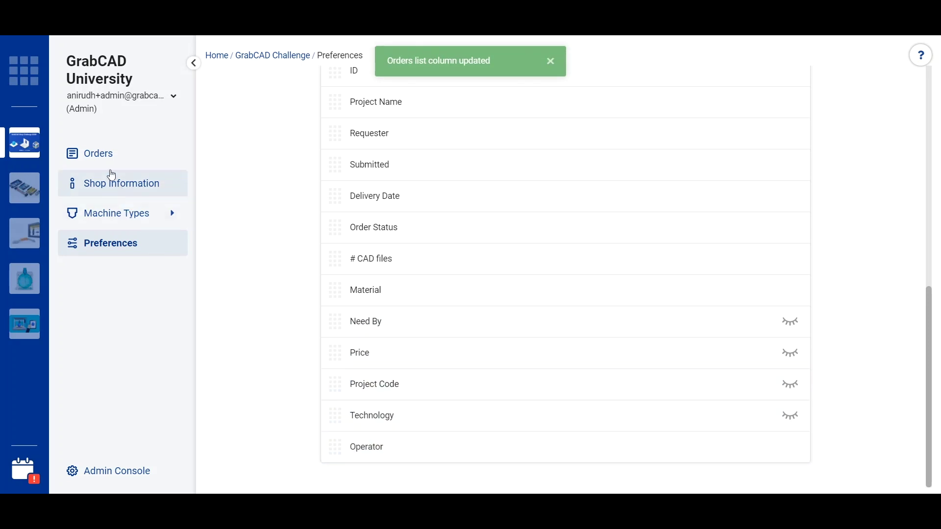
pyautogui.click(103, 155)
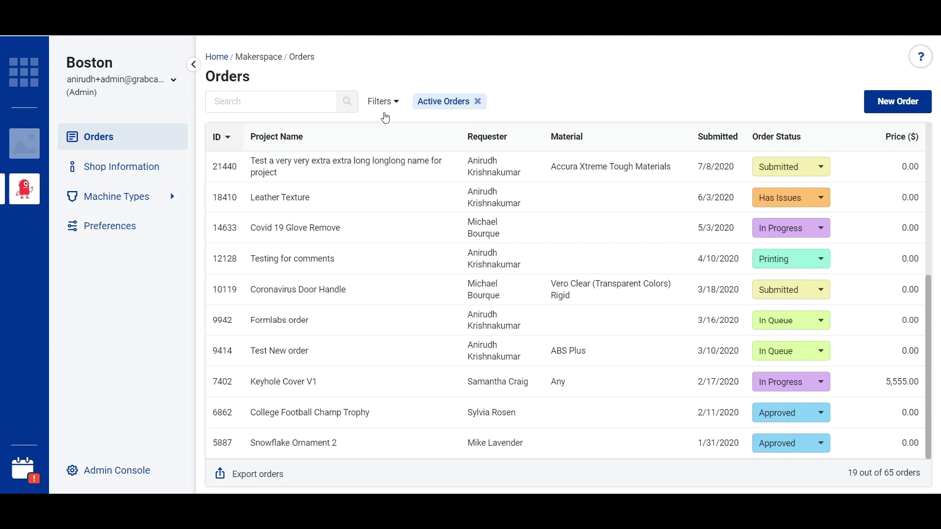
# - Browse the Filters panel's Date Range and preset Range options, close it, and open the Covid 19 Glove Remove order
pyautogui.click(383, 108)
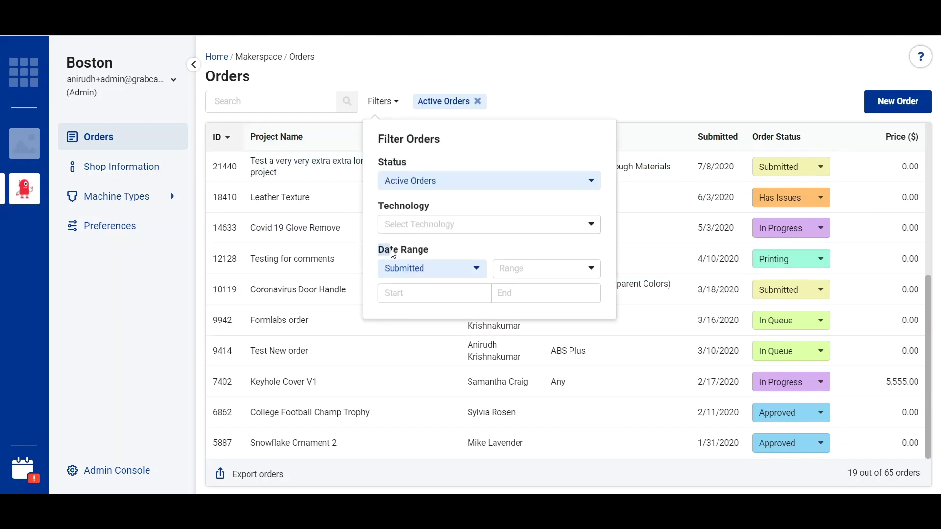
pyautogui.click(431, 273)
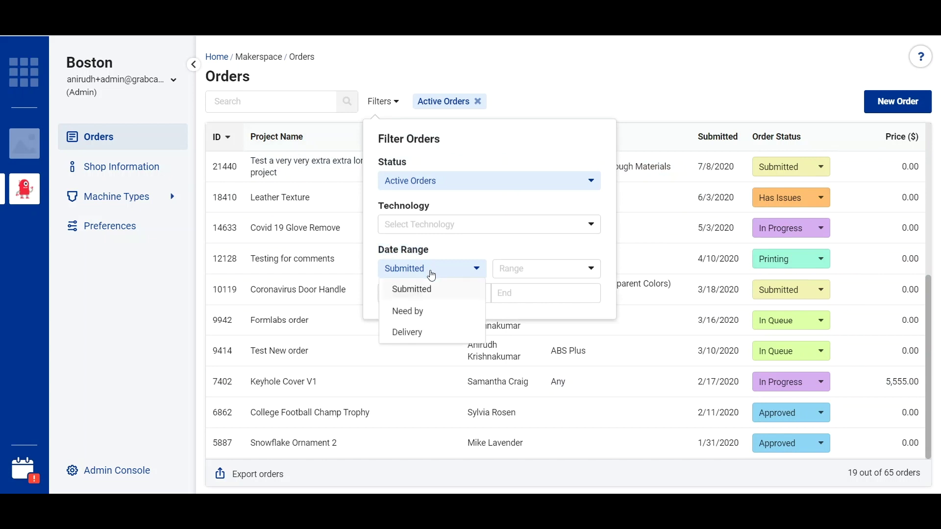
pyautogui.click(516, 273)
pyautogui.click(515, 272)
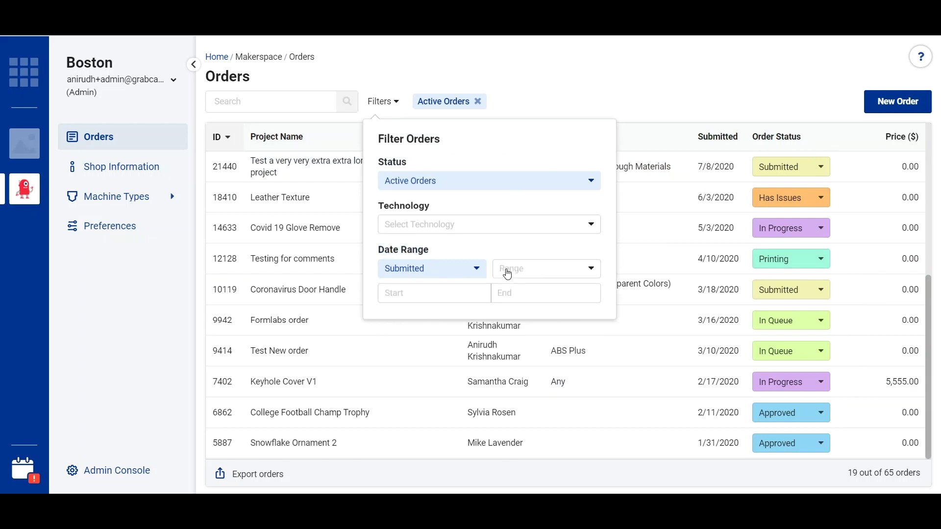
pyautogui.click(530, 89)
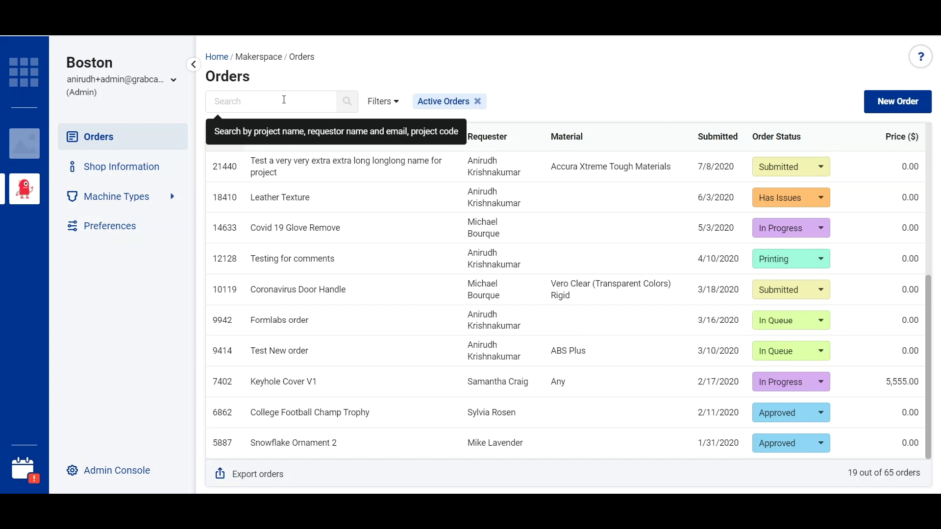
pyautogui.click(322, 227)
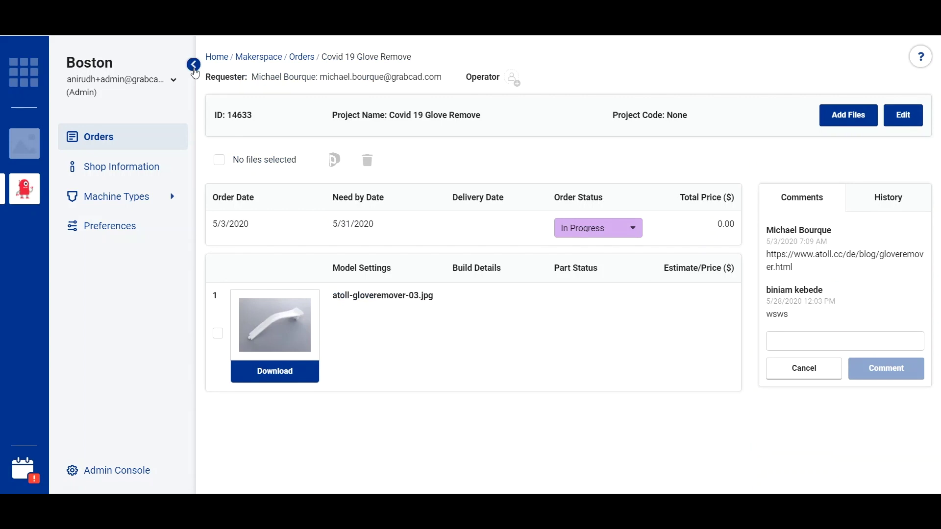
# - Collapse the navigation sidebar to widen the order view, then expand it again
pyautogui.click(193, 64)
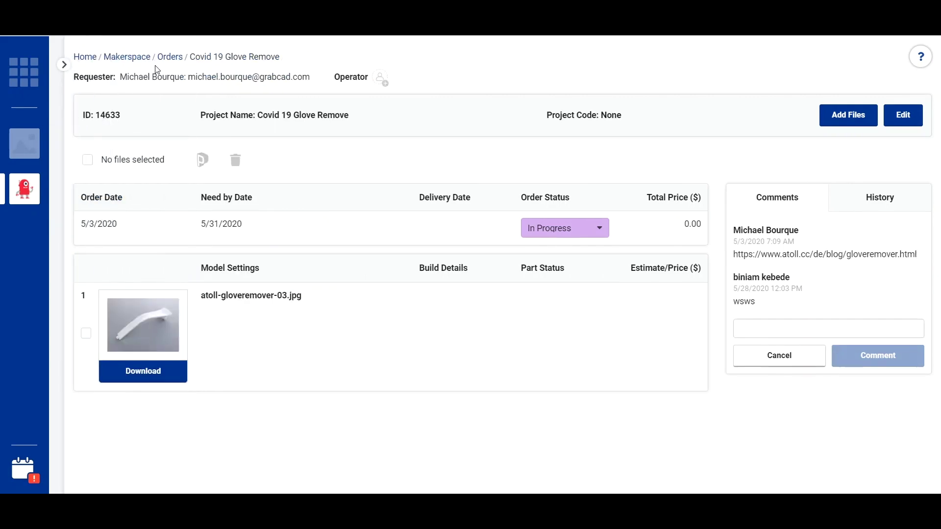
pyautogui.click(64, 65)
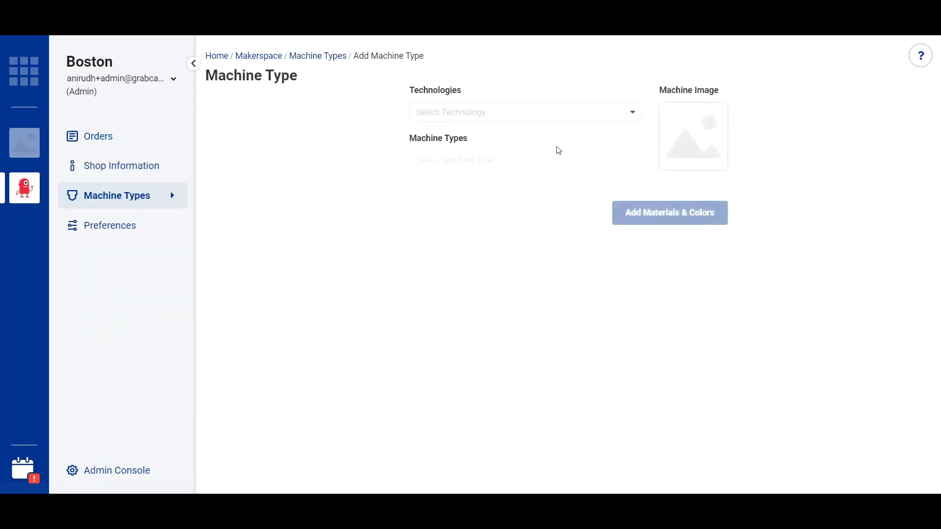
# - Try a Material Extrusion technology with MakerBot Method Series, then MakerBot Replicator Series as the machine
pyautogui.click(500, 115)
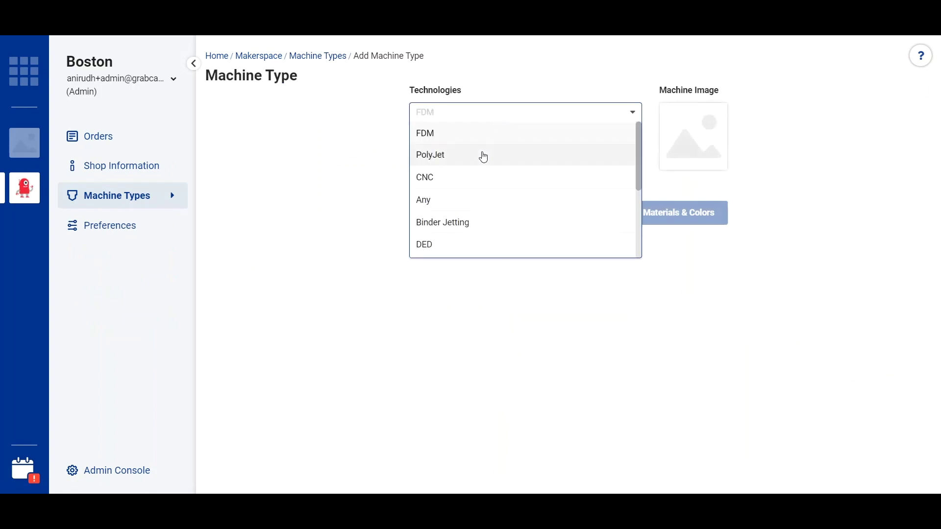
pyautogui.click(483, 156)
pyautogui.moveTo(638, 183); pyautogui.dragTo(636, 283)
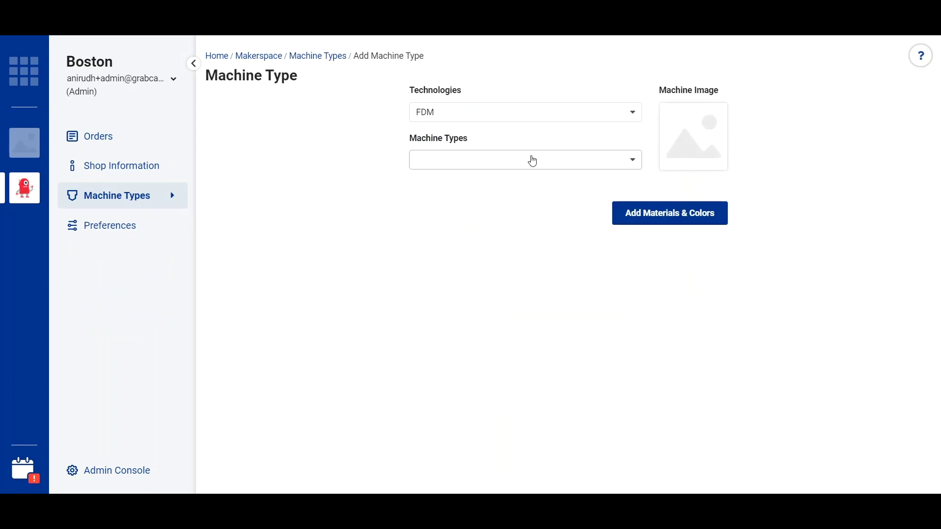
pyautogui.click(532, 160)
pyautogui.scroll(-3, 514, 221)
pyautogui.click(508, 272)
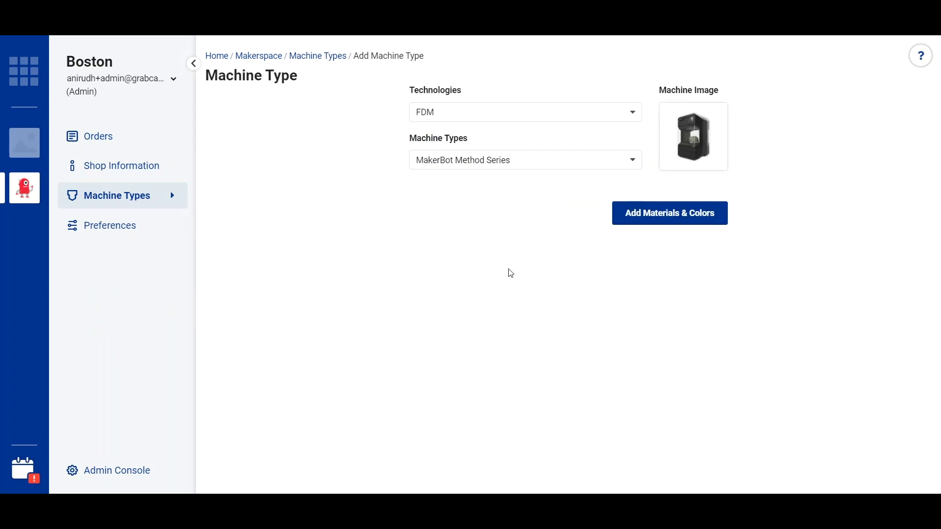
pyautogui.click(551, 161)
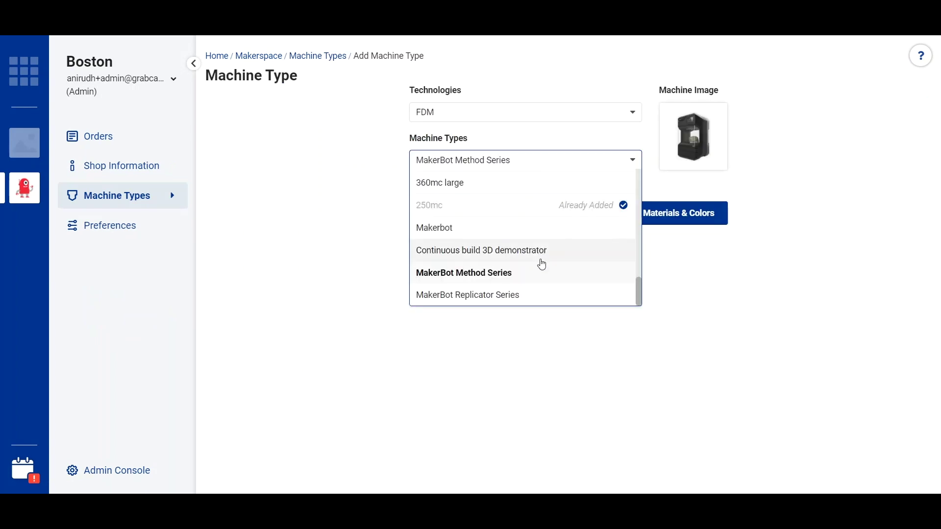
pyautogui.click(536, 294)
# - Switch to Powder Bed Fusion with HP Jet Fusion 5200 Series and continue to its materials and colours
pyautogui.click(500, 118)
pyautogui.click(580, 160)
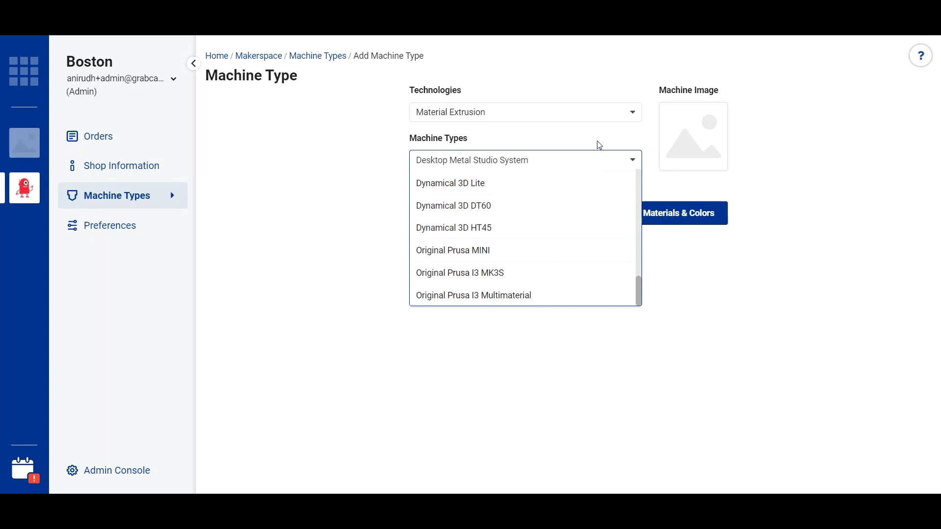
pyautogui.click(558, 166)
pyautogui.scroll(-2, 541, 279)
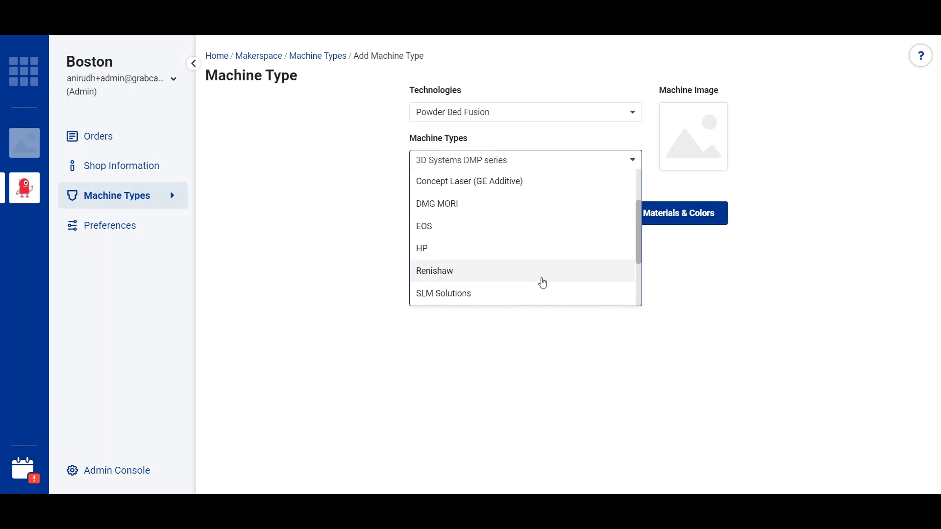
pyautogui.scroll(-2, 541, 285)
pyautogui.click(536, 256)
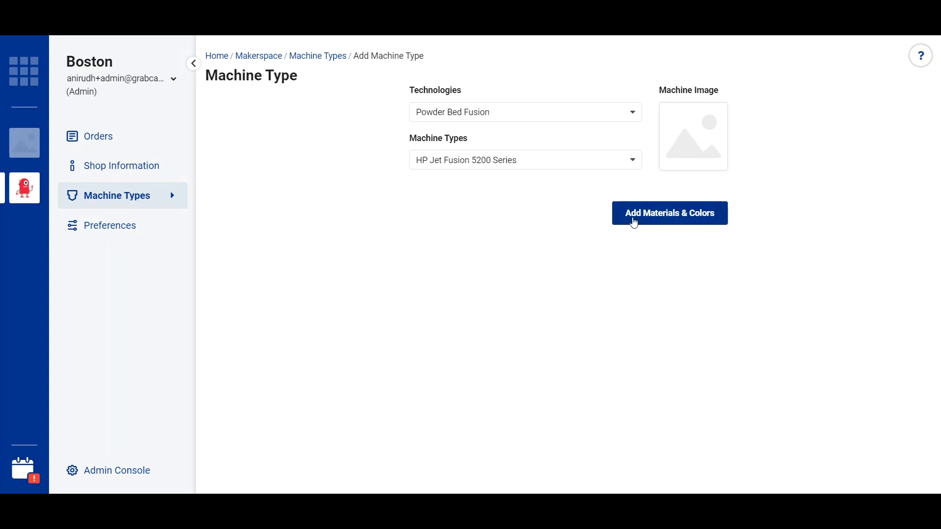
pyautogui.click(633, 219)
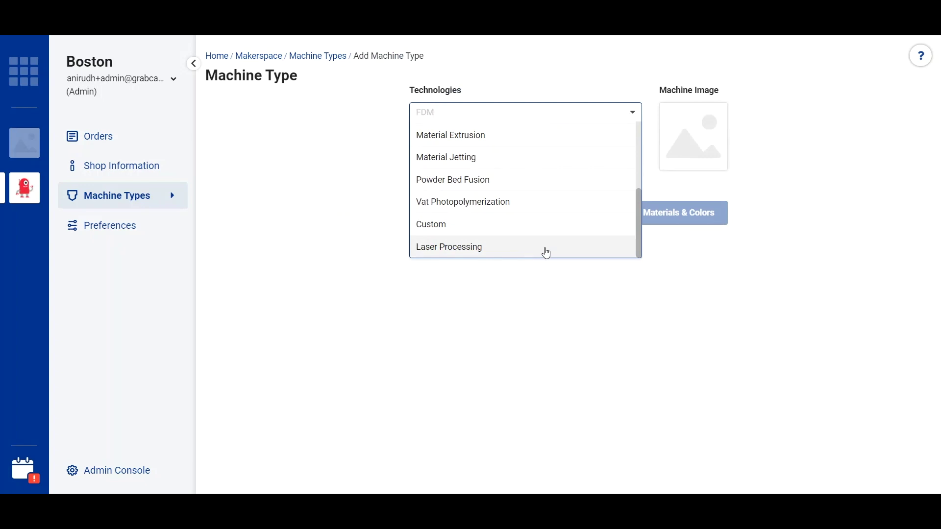
pyautogui.moveTo(640, 240); pyautogui.dragTo(639, 163)
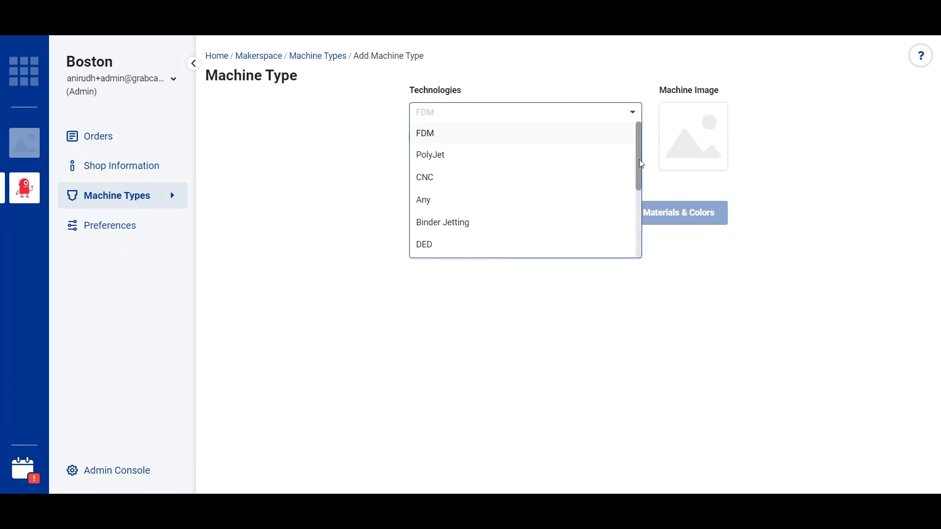
# - Choose CNC technology with Bridgeport Knee Mills (Hardinge) and continue to its CNC materials
pyautogui.click(514, 177)
pyautogui.click(519, 160)
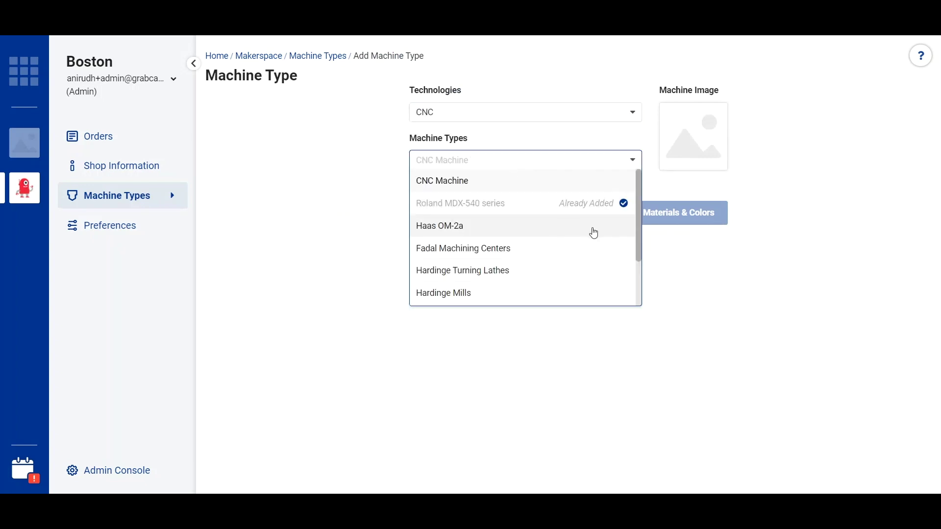
pyautogui.moveTo(637, 231); pyautogui.dragTo(633, 278)
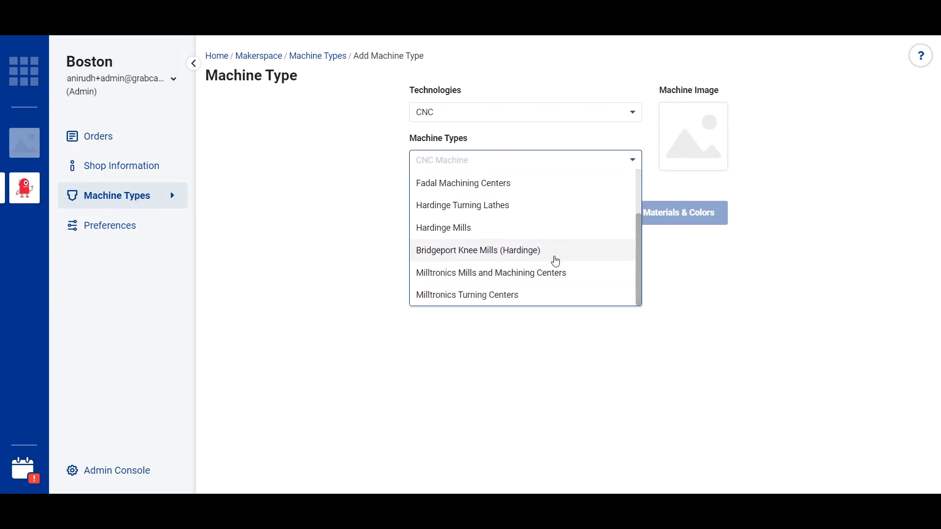
pyautogui.click(536, 251)
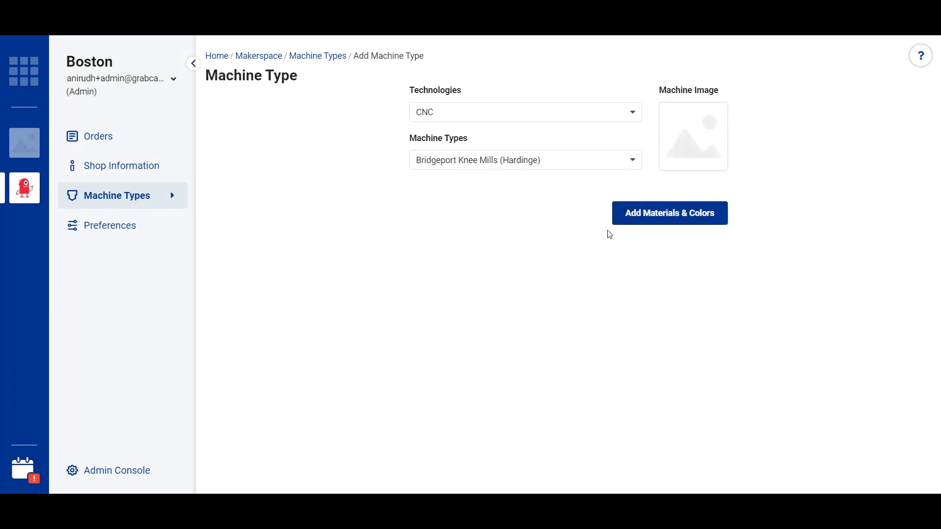
pyautogui.click(659, 217)
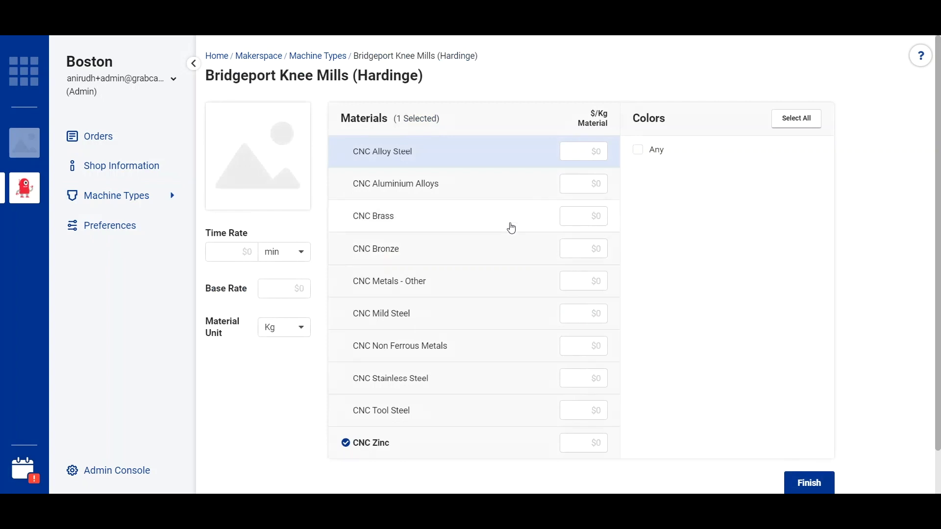
pyautogui.scroll(-1, 418, 305)
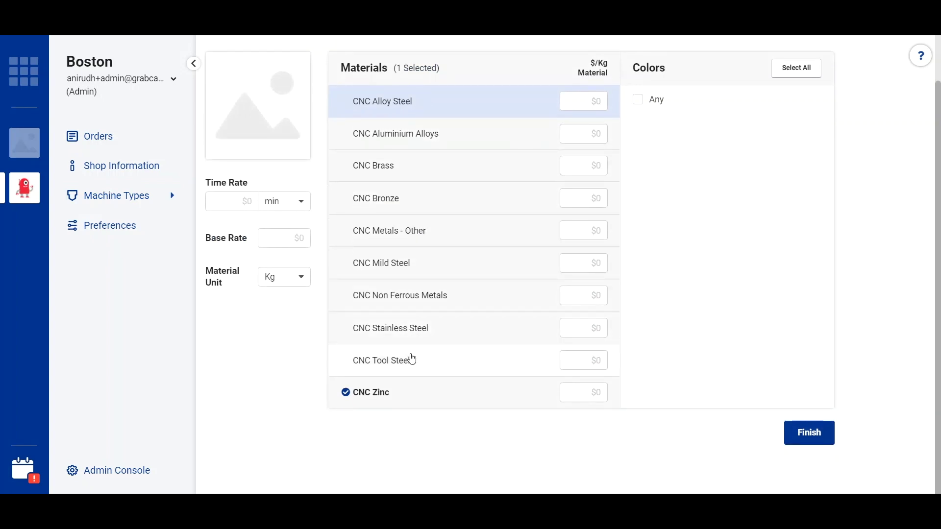